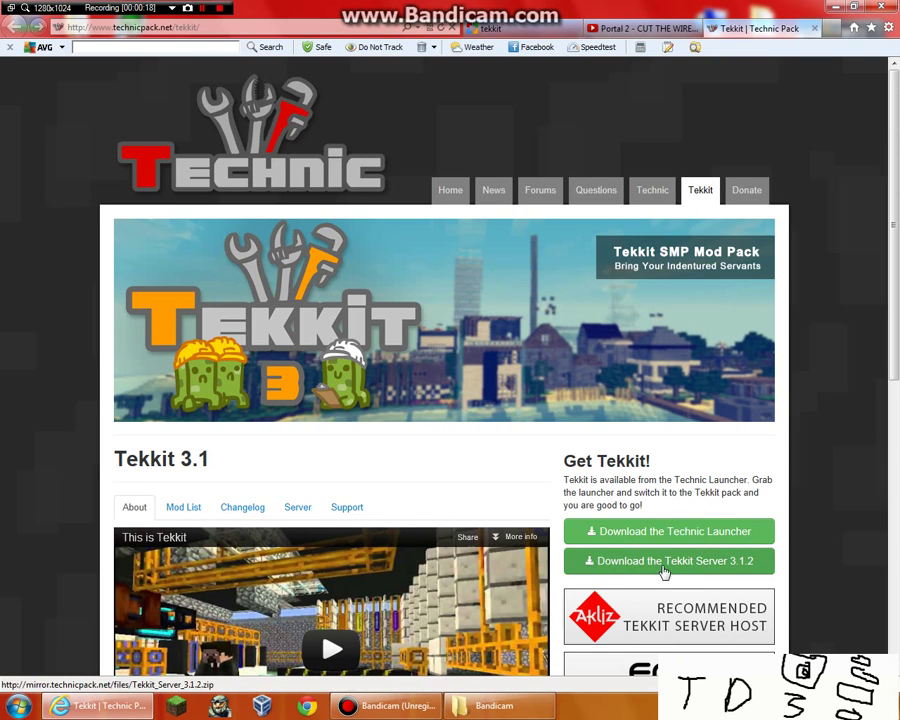
- Open the Roaming application data folder by searching for %appdata%
scroll(490, 550, "down", 2)
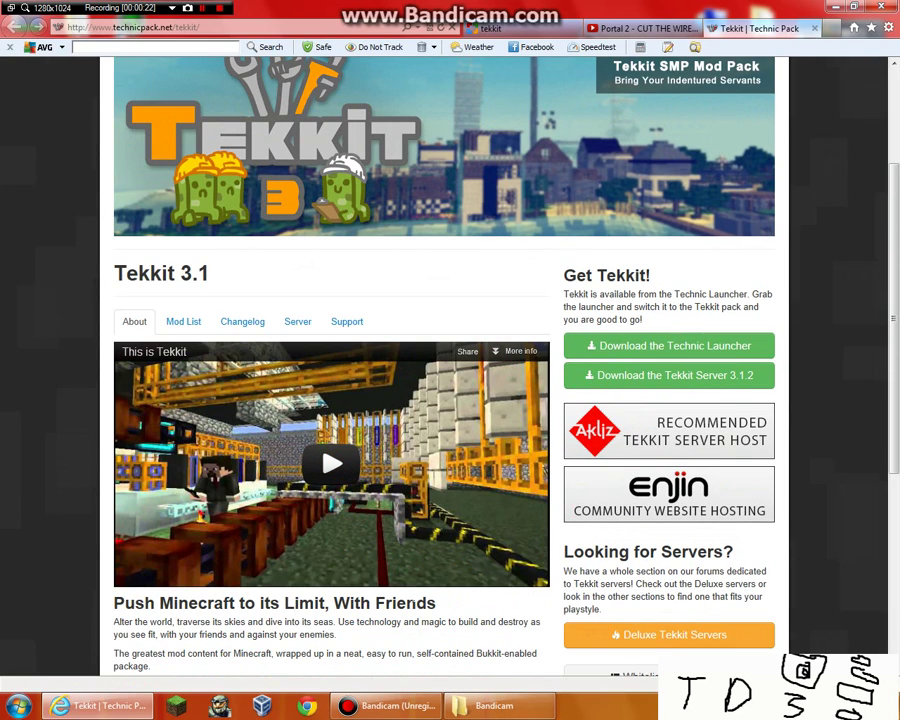
key("super")
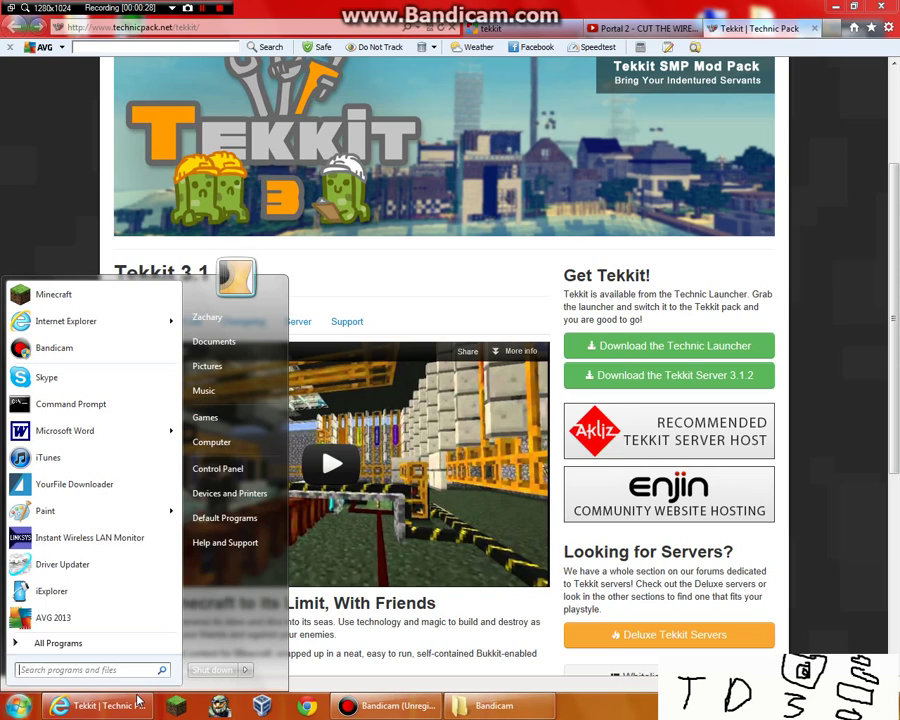
type("%")
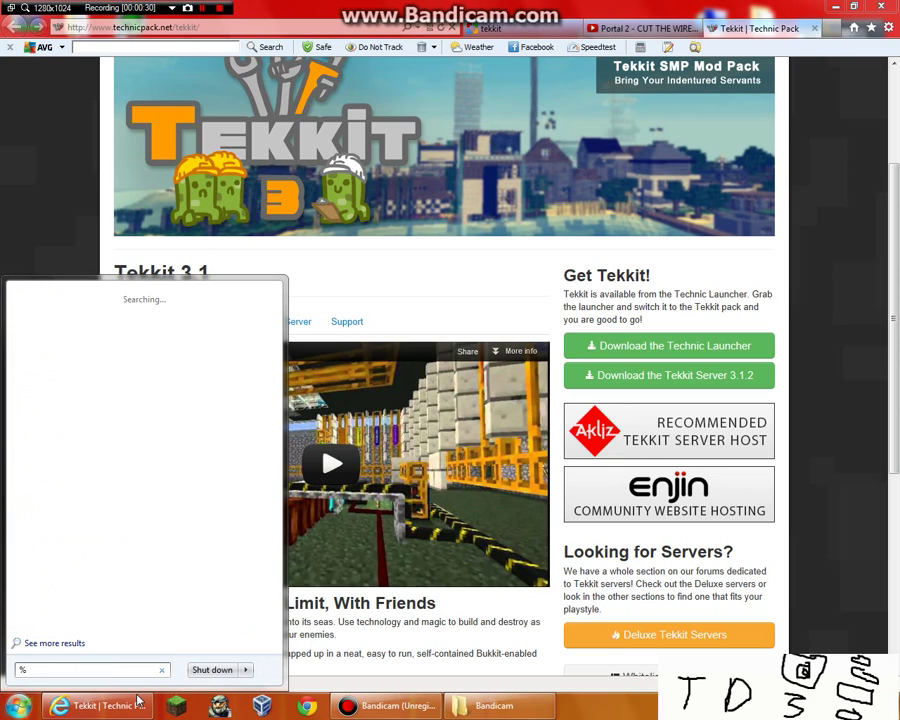
type("appdata%")
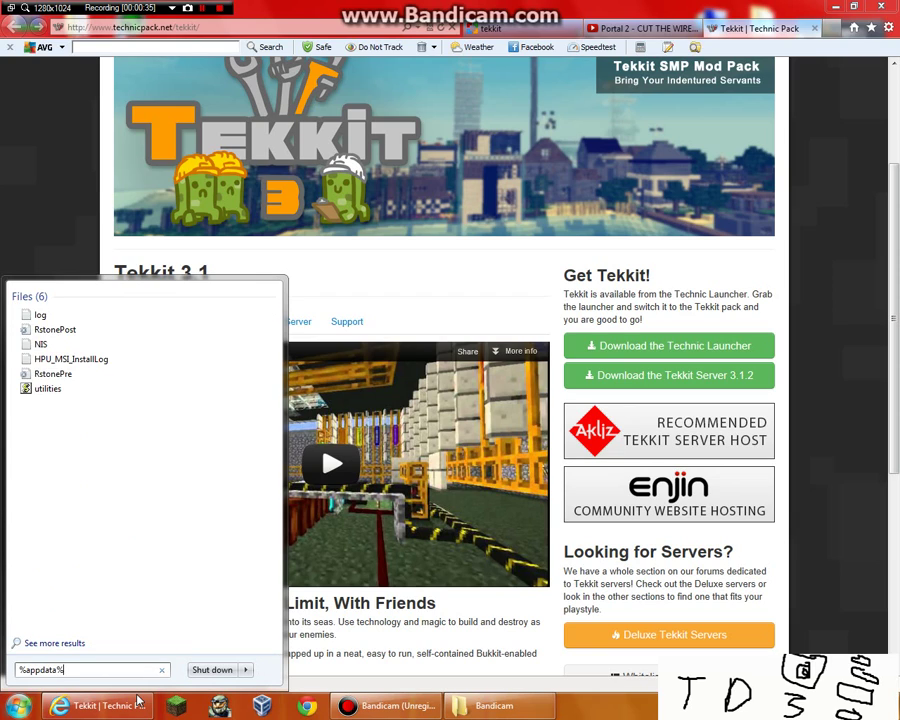
key("Return")
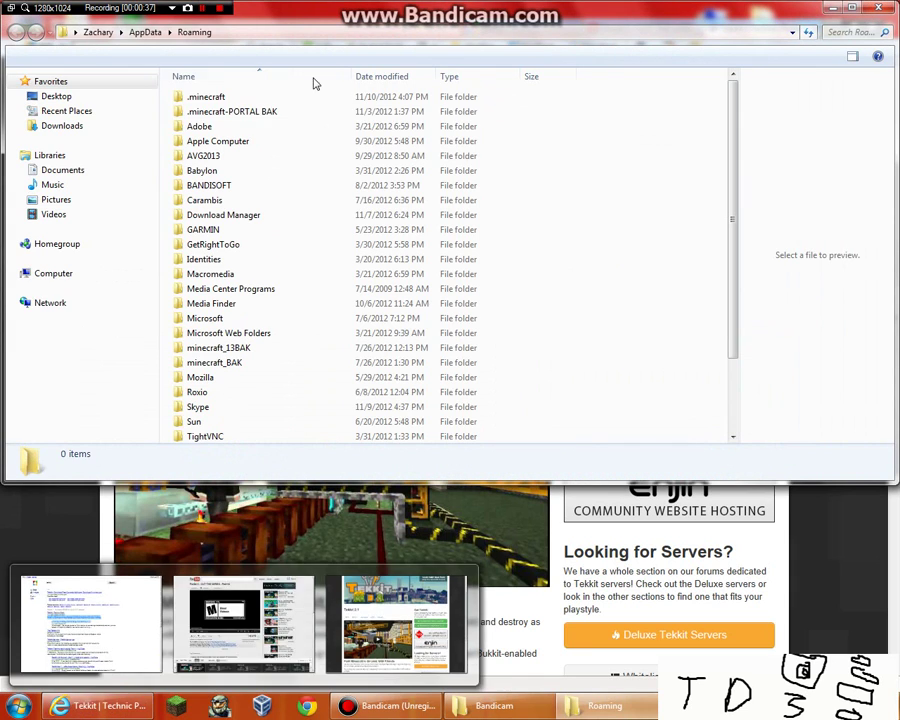
- Make a copy of the .minecraft folder within the Roaming folder
right_click(227, 98)
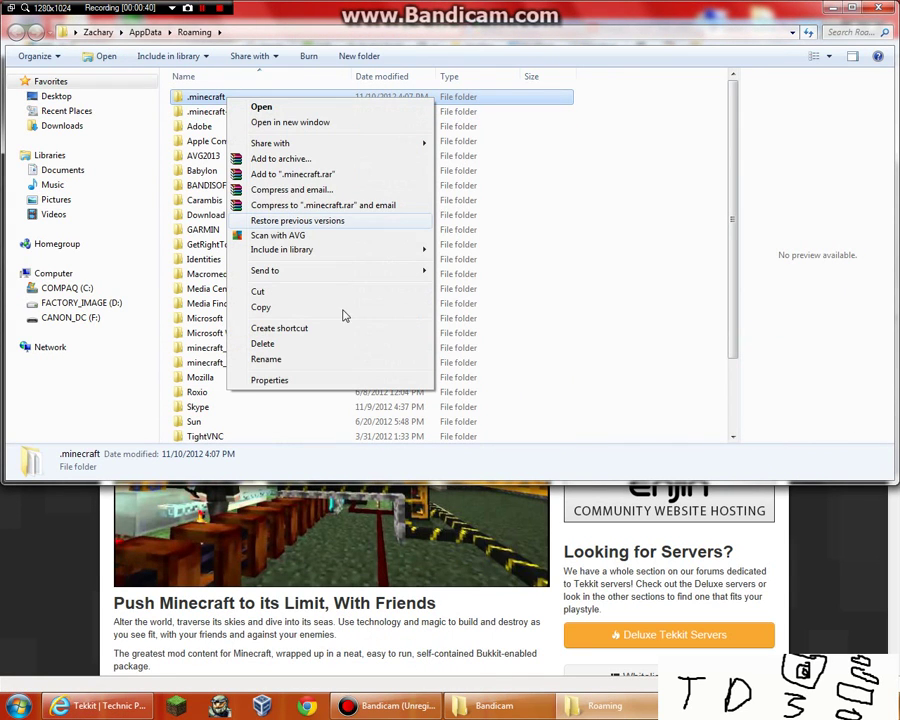
left_click(318, 308)
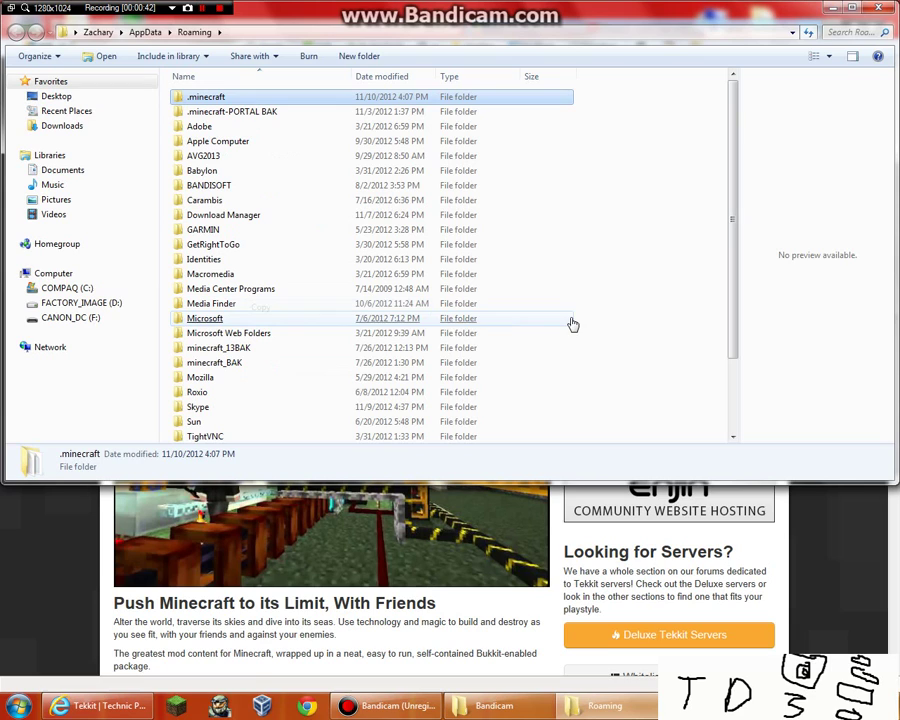
left_click(673, 363)
right_click(640, 317)
left_click(688, 413)
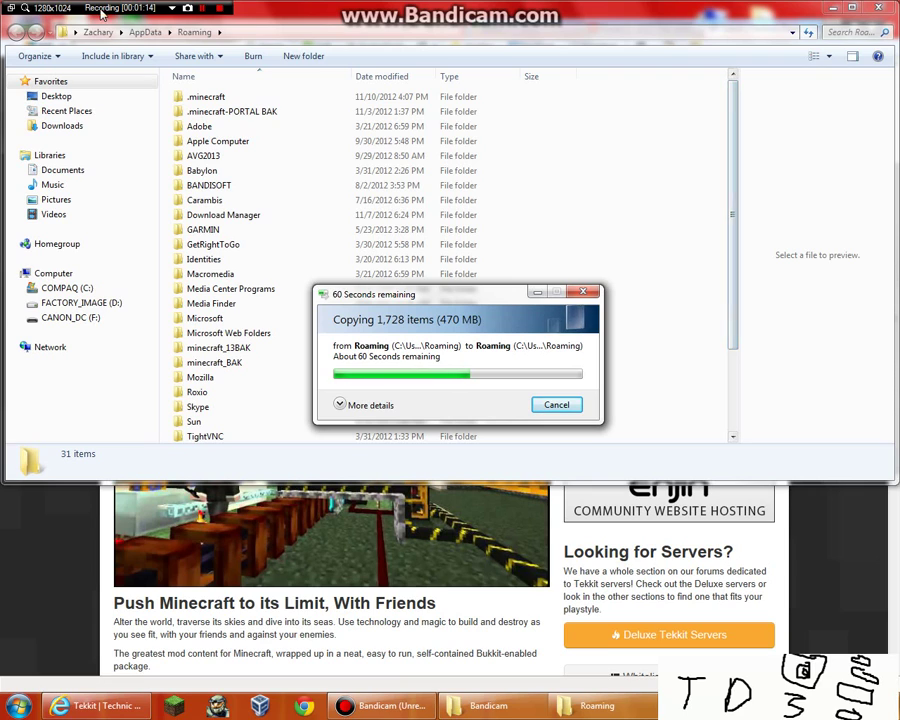
left_click(12, 12)
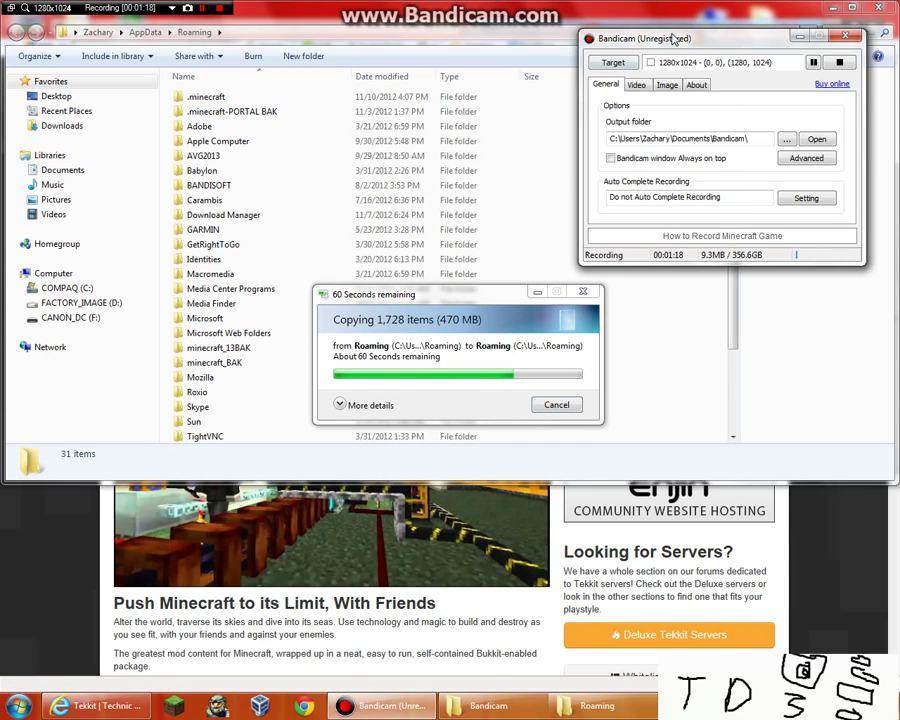
left_click(488, 309)
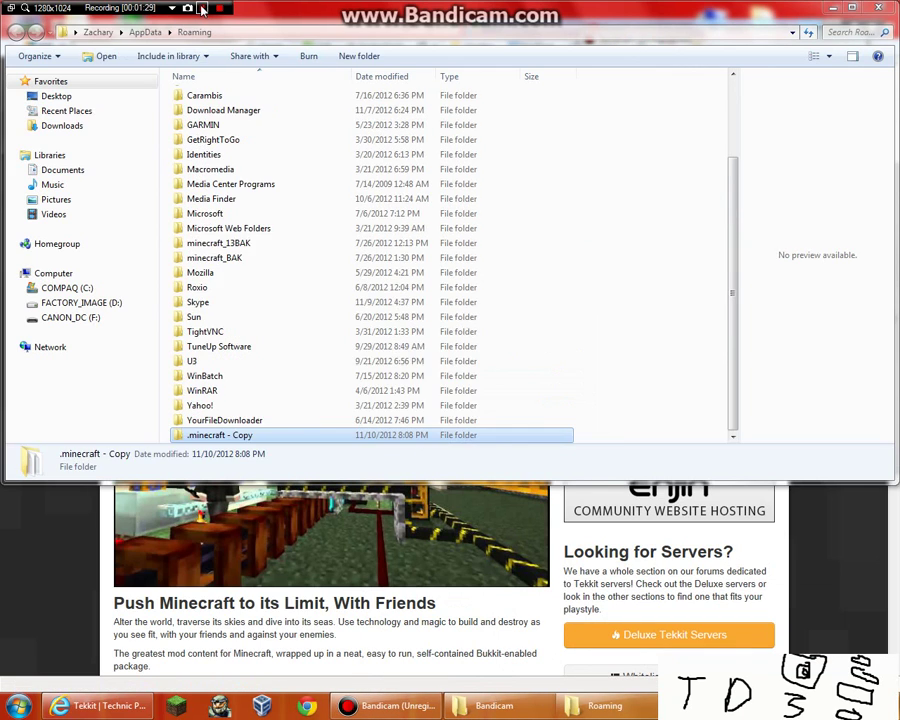
- Rename the copied .minecraft folder as ".minecraft - tekit bak"
right_click(244, 434)
left_click(311, 400)
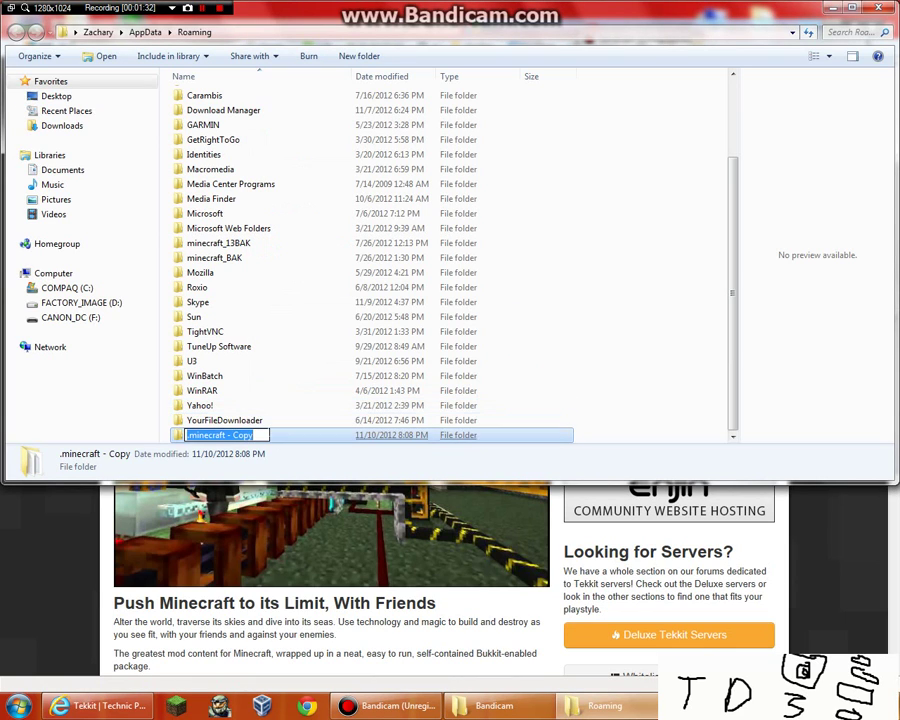
left_click(266, 434)
key("BackSpace")
key("BackSpace")
key("BackSpace")
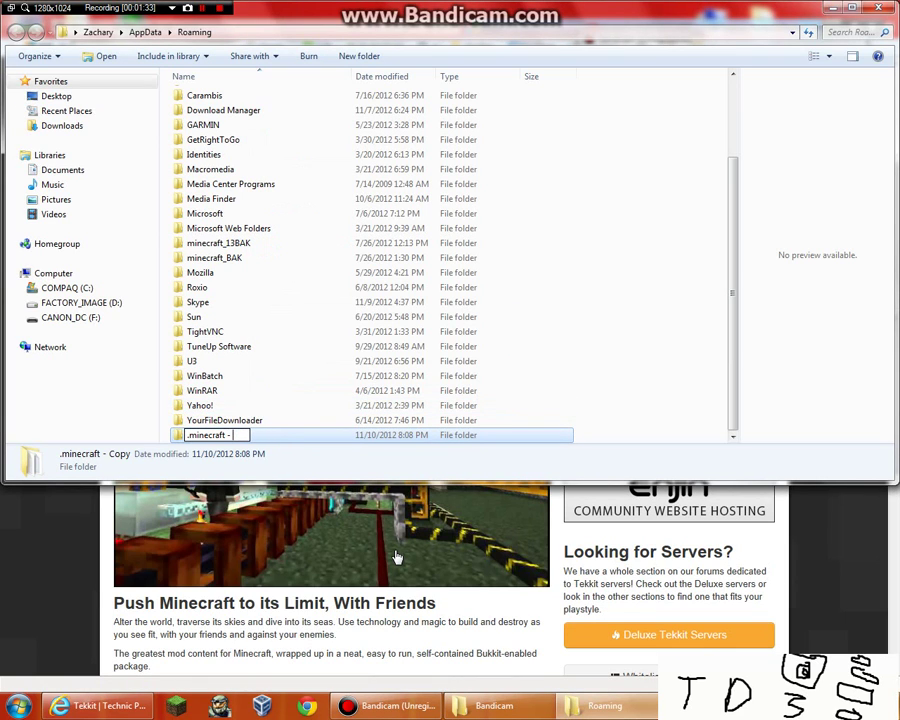
type("tekkit bak")
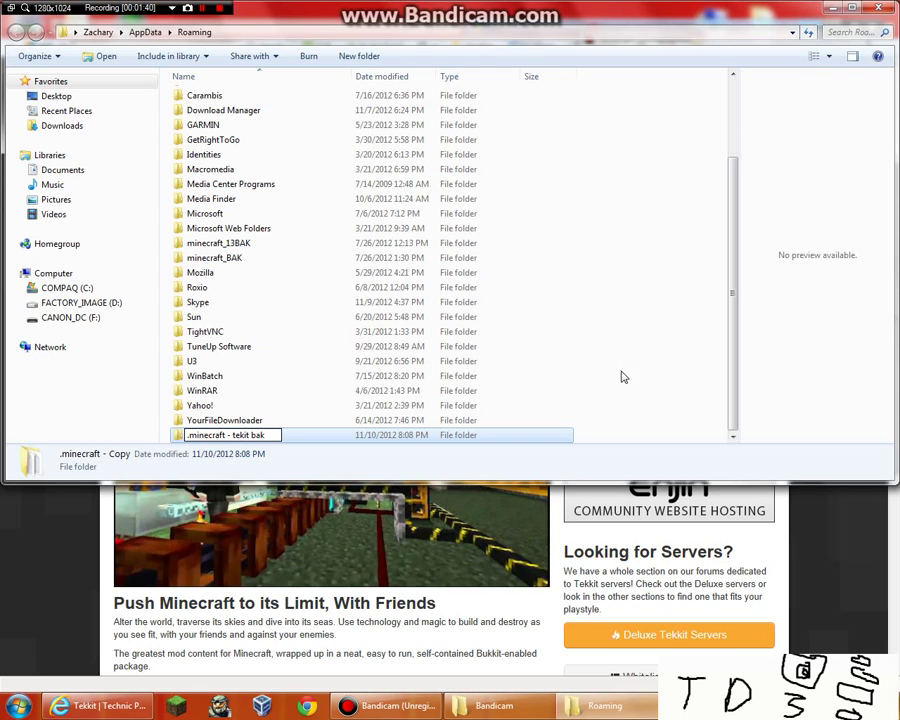
left_click(538, 346)
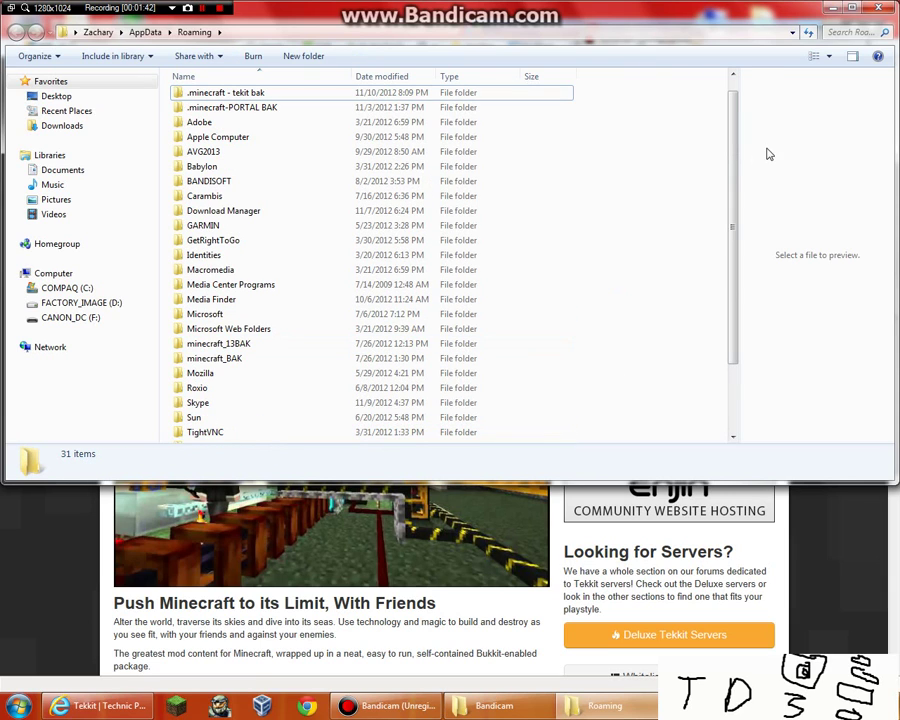
scroll(728, 86, "up", 1)
left_click(18, 706)
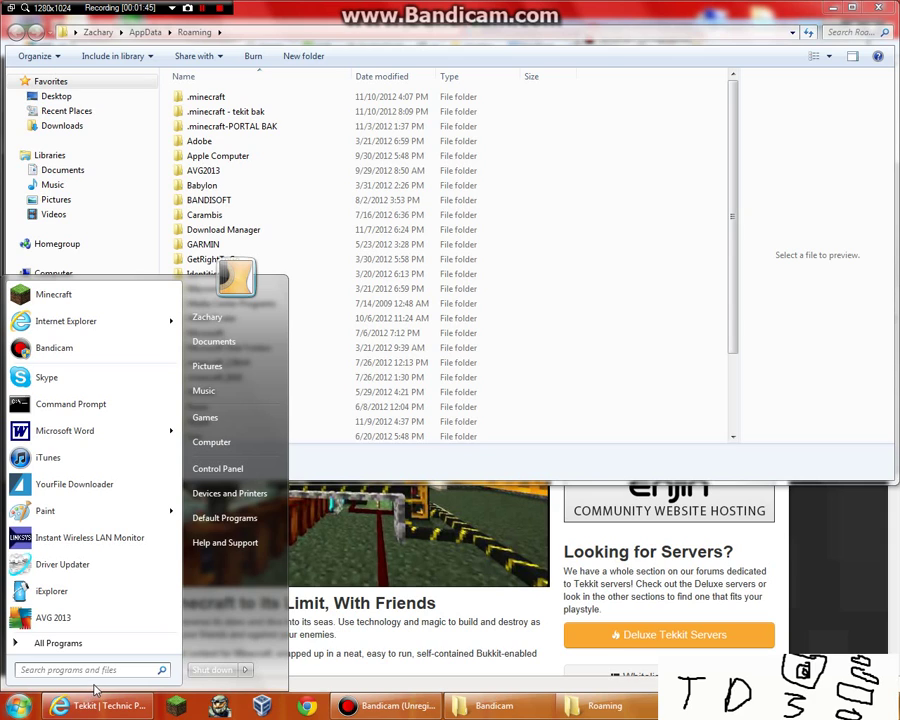
type("%")
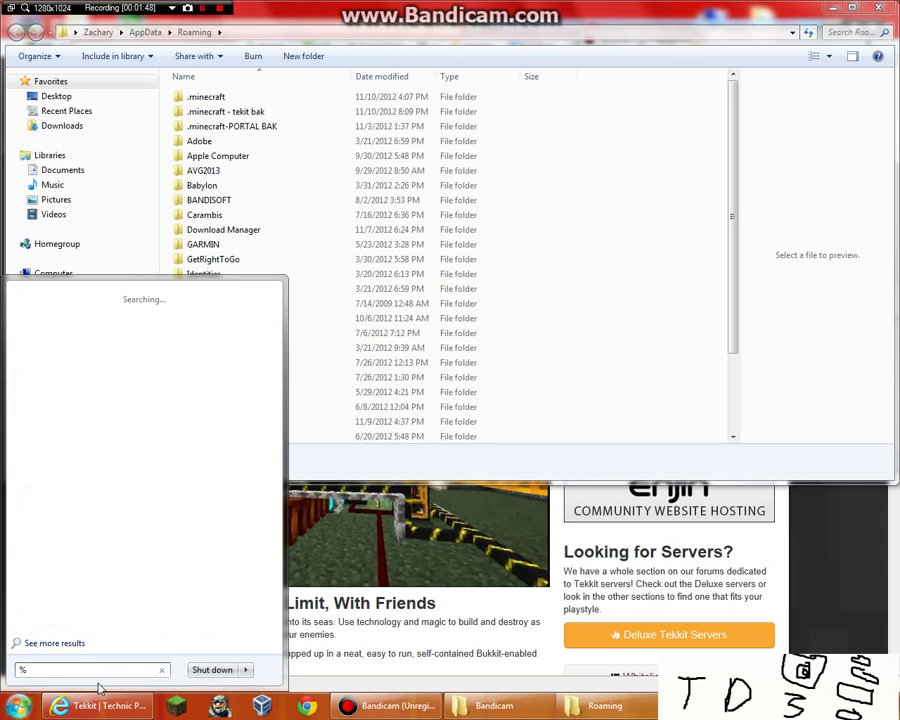
key("BackSpace")
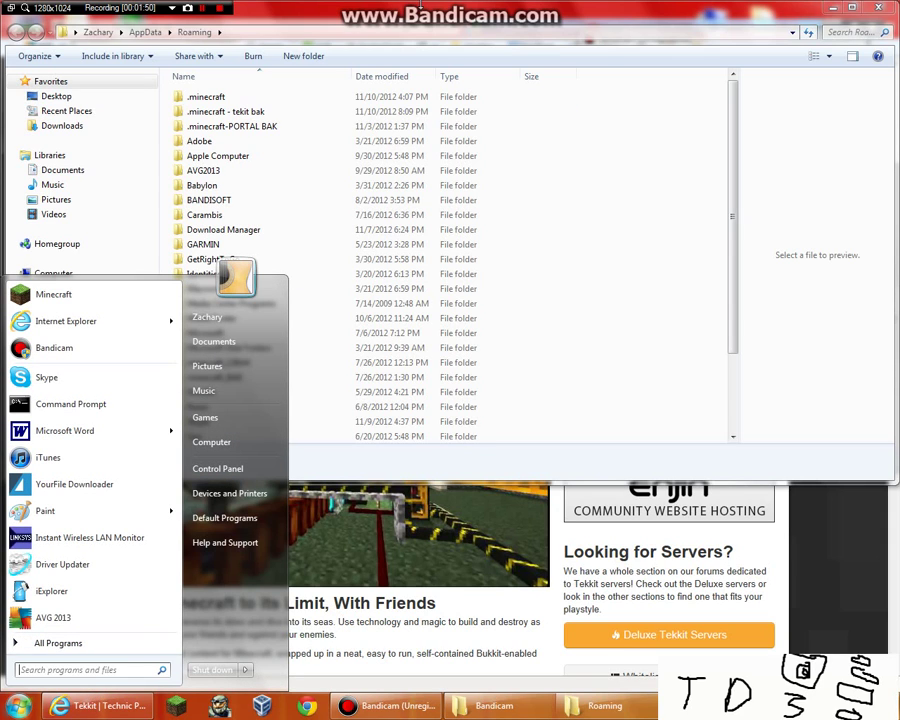
left_click_drag(423, 10, 405, 10)
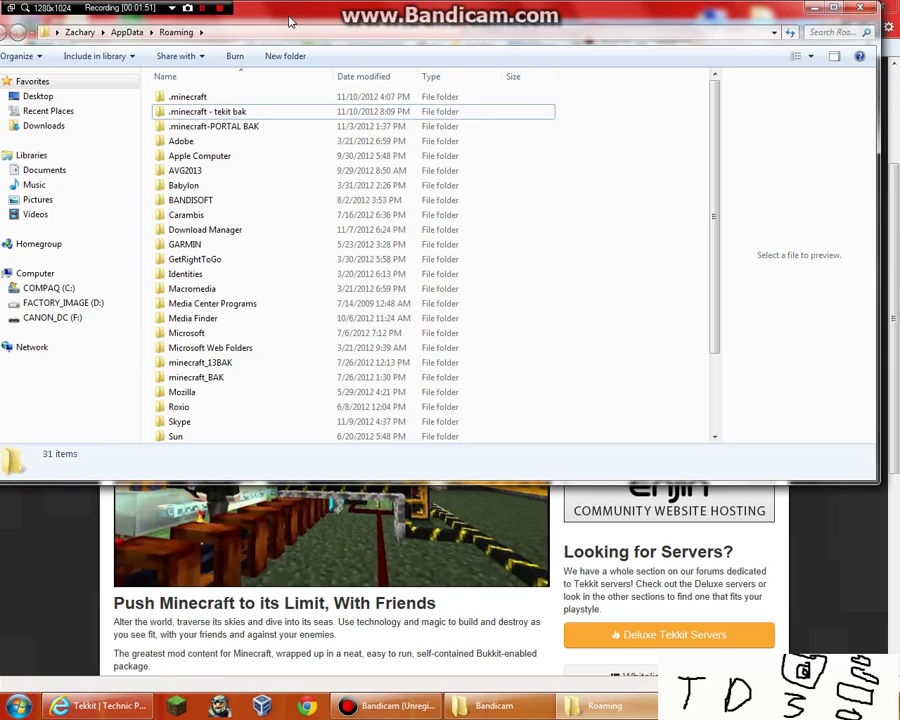
right_click(200, 97)
left_click(724, 222)
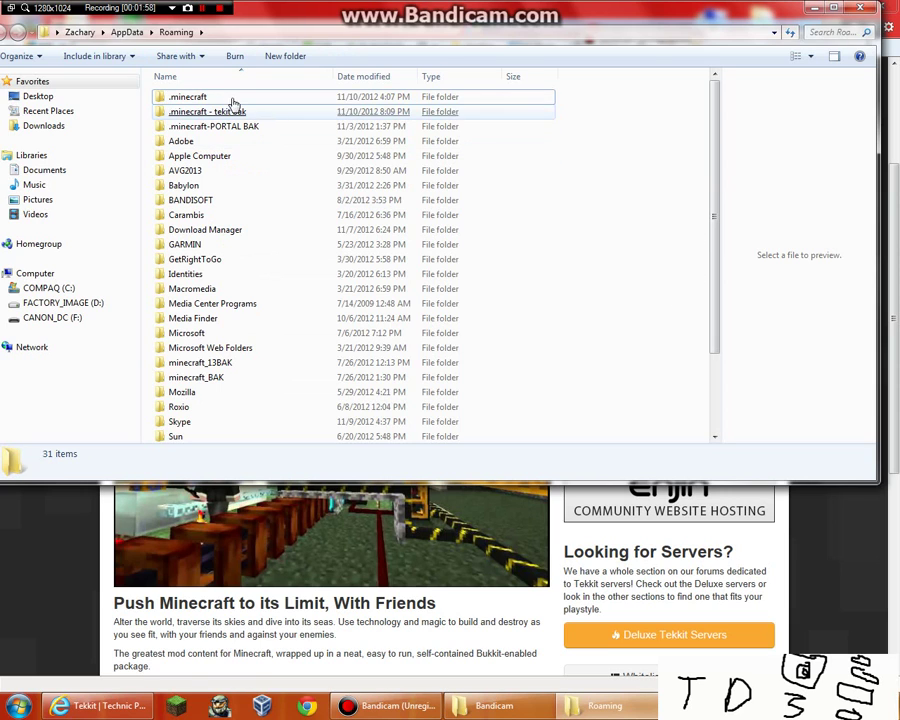
left_click_drag(713, 186, 713, 323)
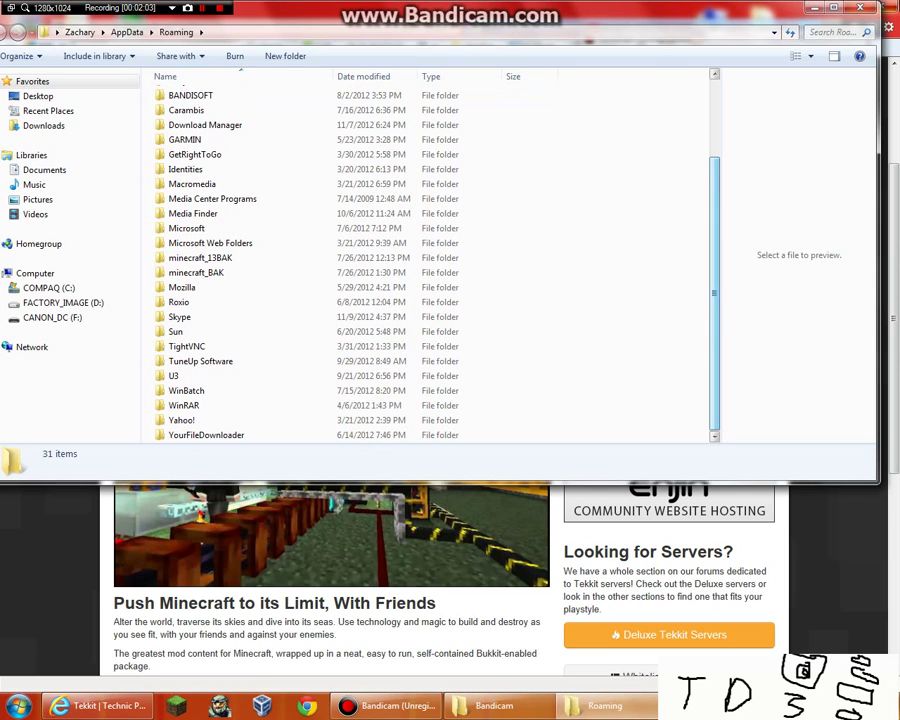
- Download the Technic Launcher from the Tekkit page, save TechnicLauncher.exe to the Desktop and run it
left_click(856, 12)
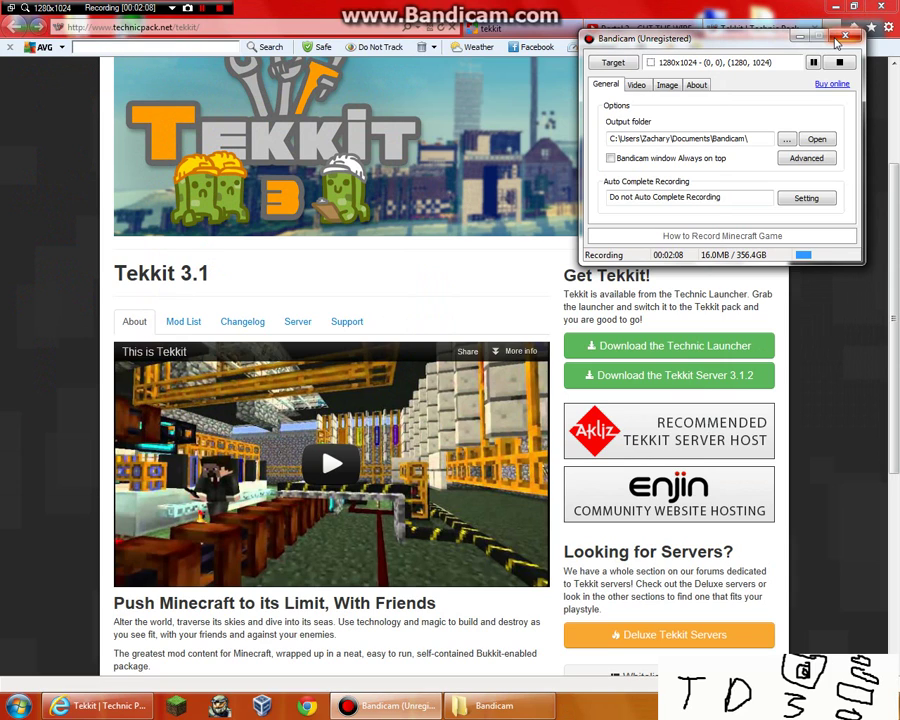
left_click(800, 39)
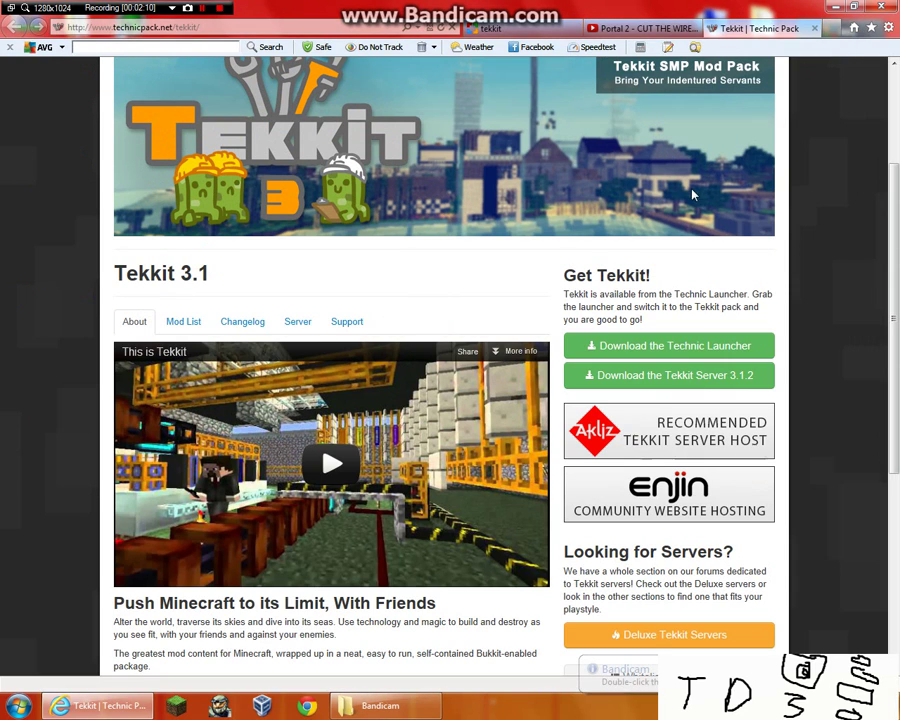
left_click(648, 350)
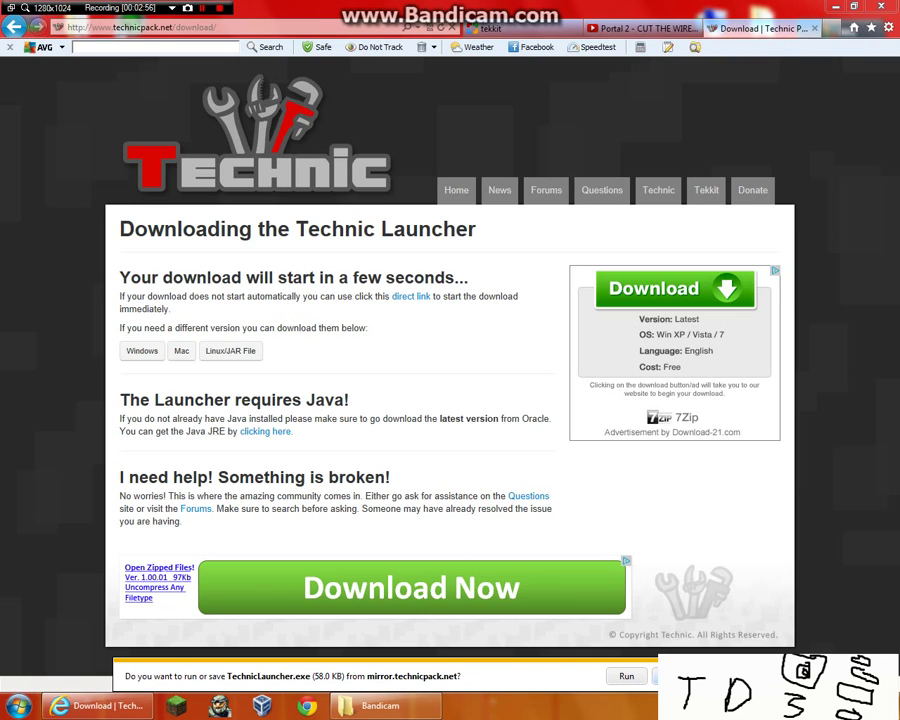
left_click(704, 676)
left_click(738, 660)
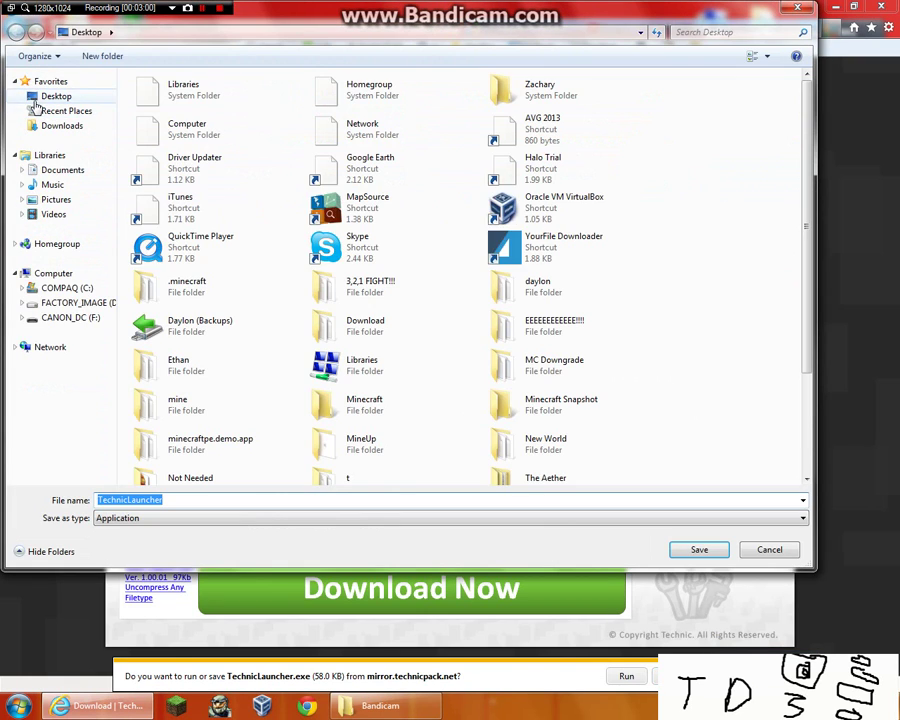
left_click(700, 550)
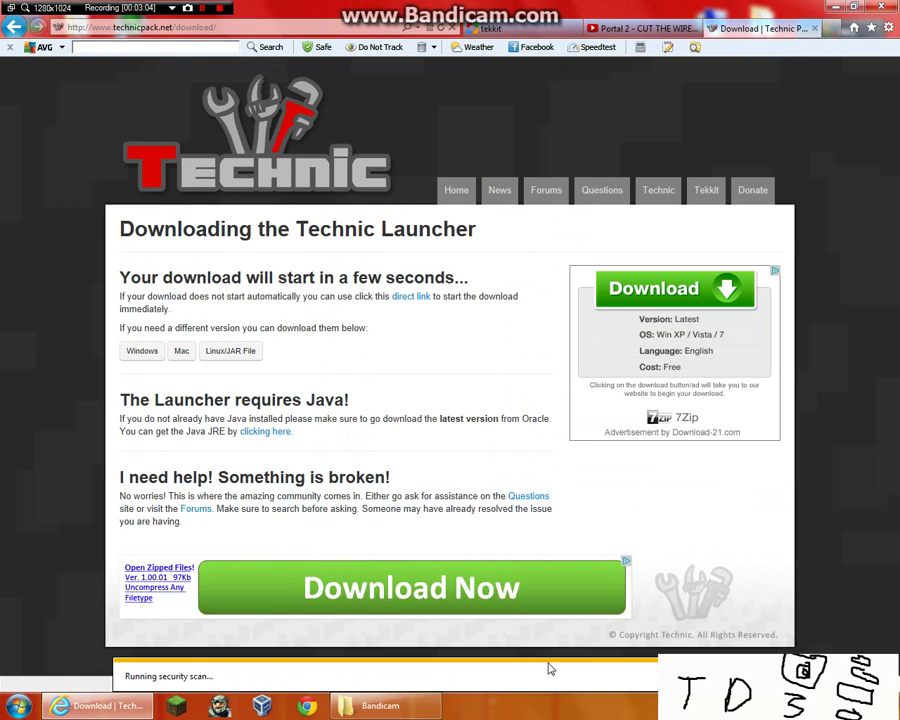
left_click(141, 27)
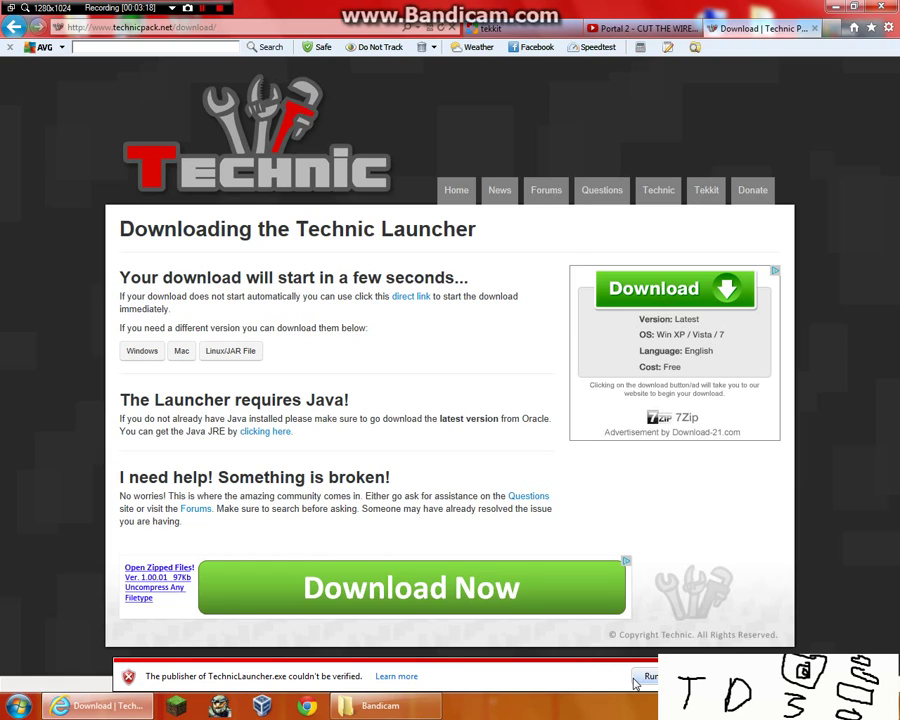
left_click(636, 681)
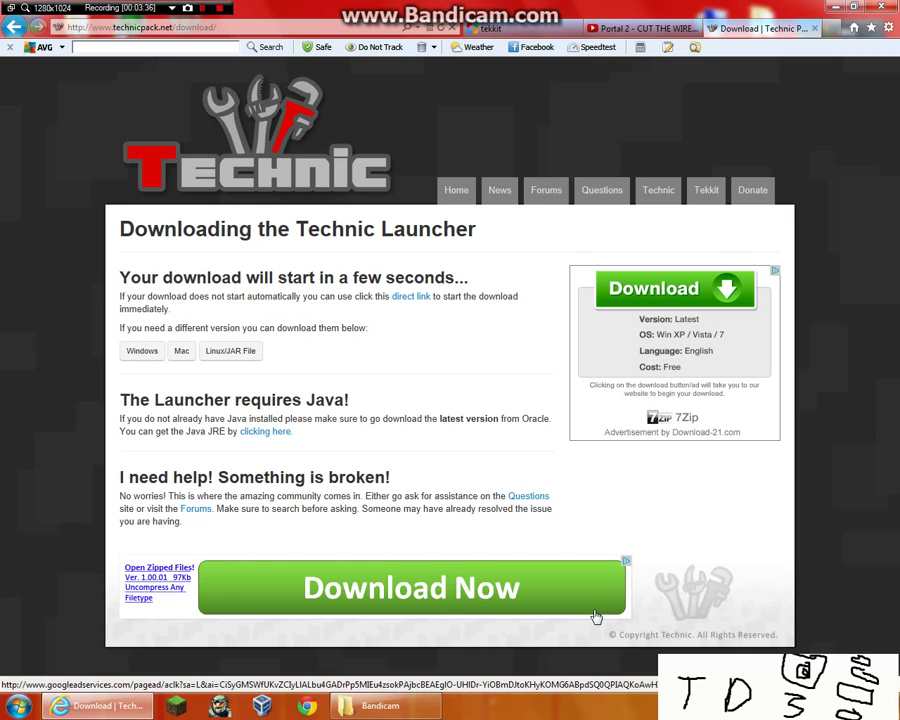
- Clear the open windows off the desktop and try to start TechnicLauncher from there, dismissing any launcher errors
left_click(836, 7)
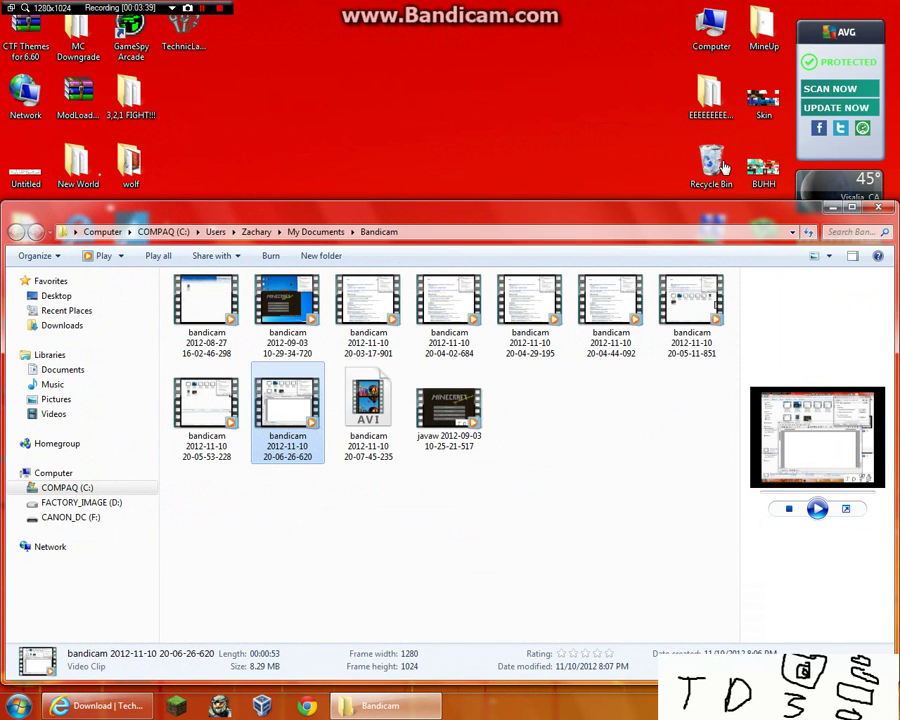
left_click(879, 208)
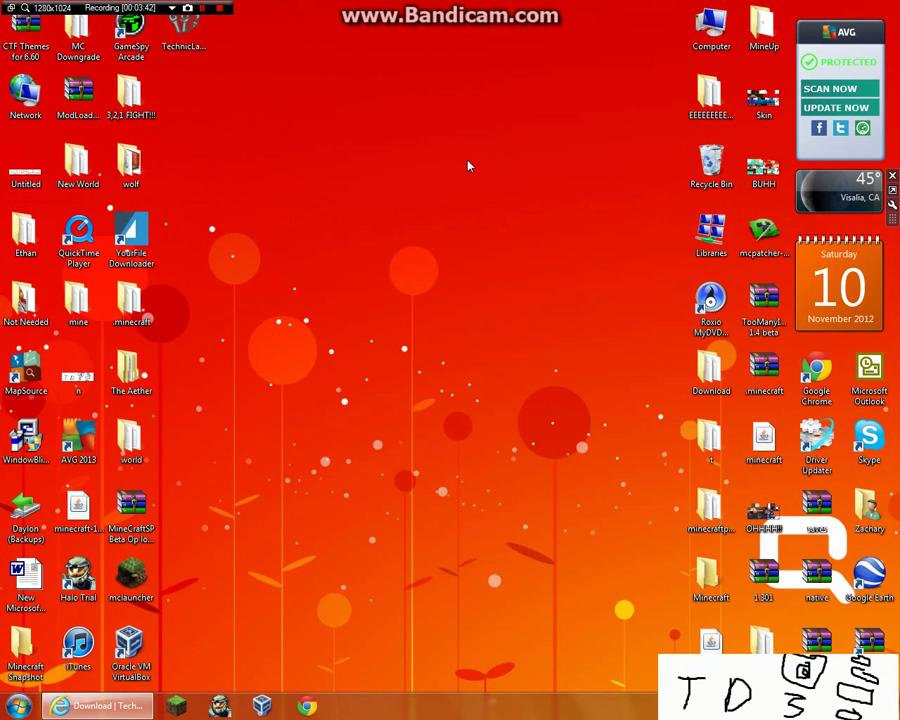
left_click(184, 38)
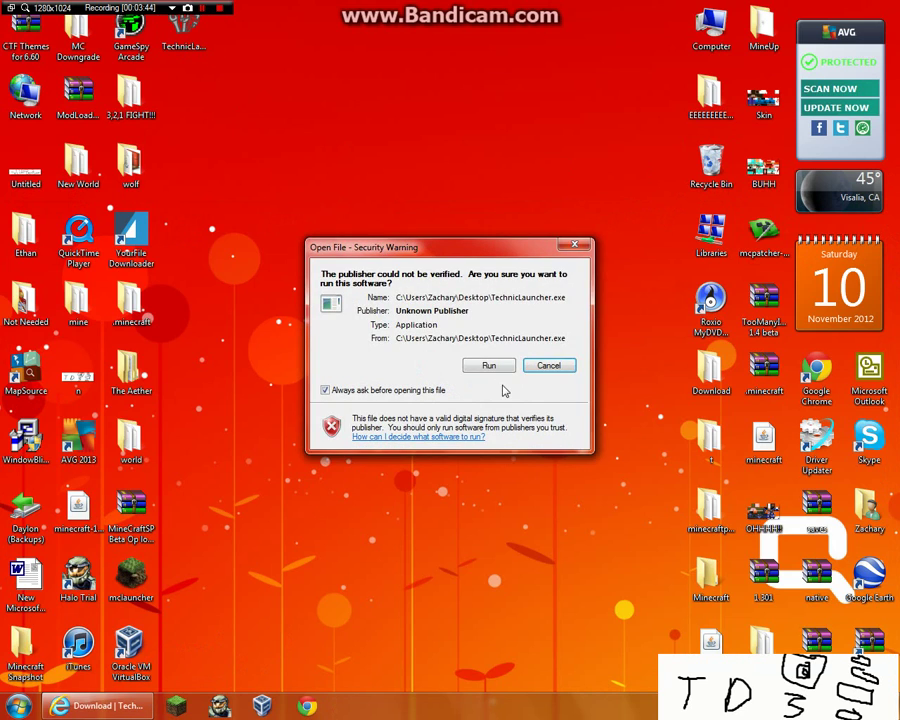
left_click(492, 365)
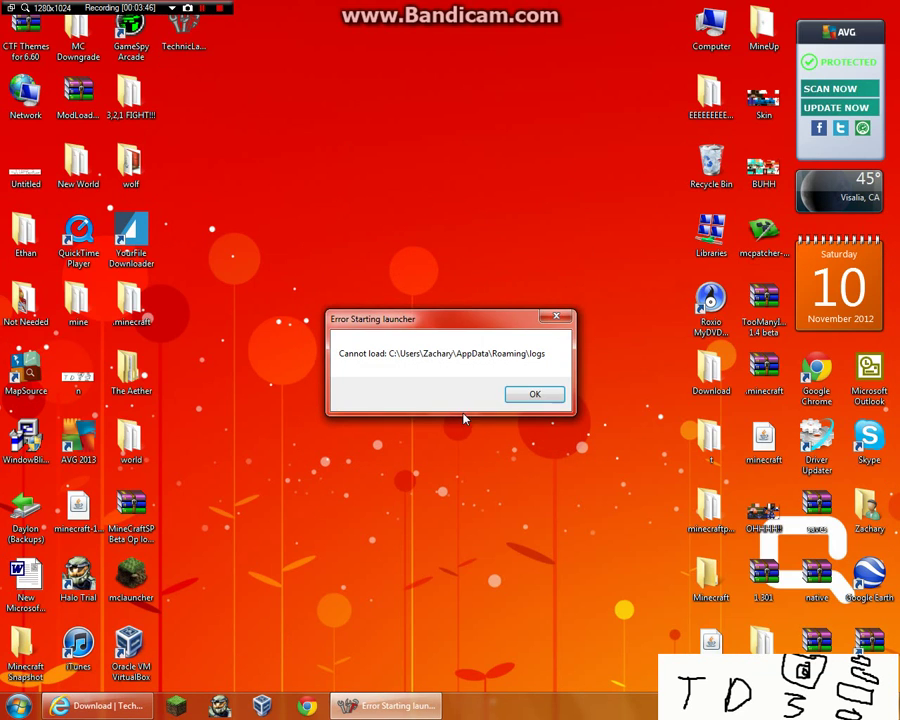
left_click(533, 396)
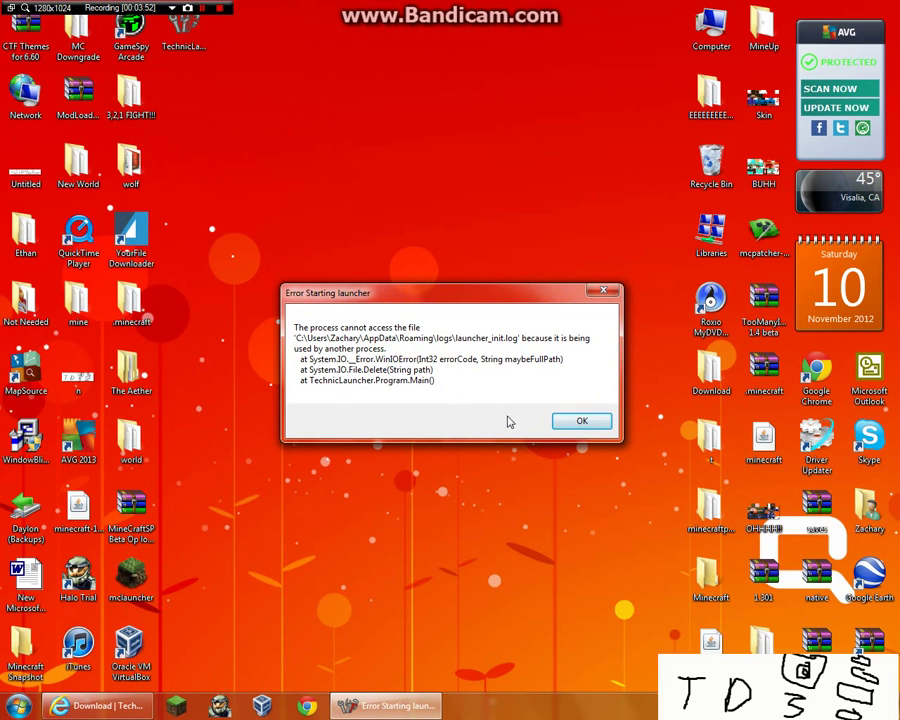
left_click(581, 420)
- Try to delete the TechnicLauncher file from the desktop, retrying once before cancelling the deletion
left_click(175, 42)
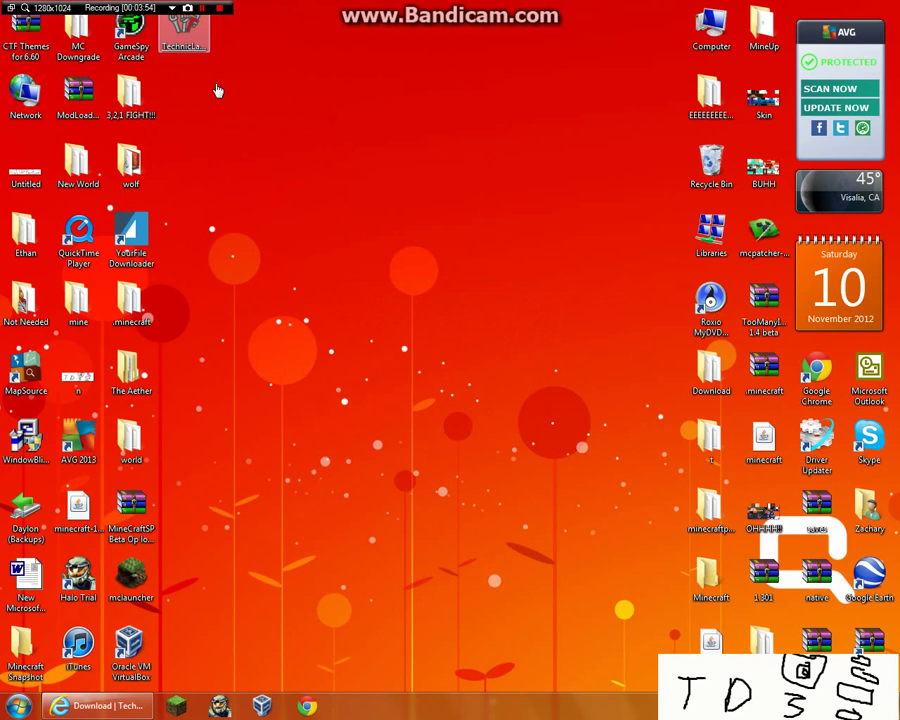
right_click(177, 40)
left_click(309, 334)
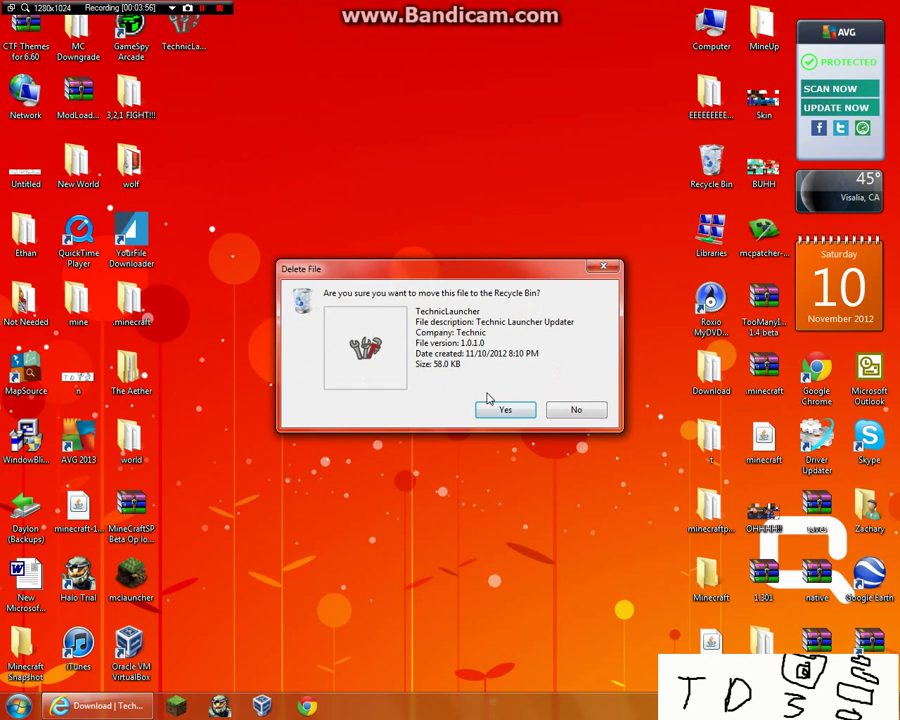
left_click(490, 402)
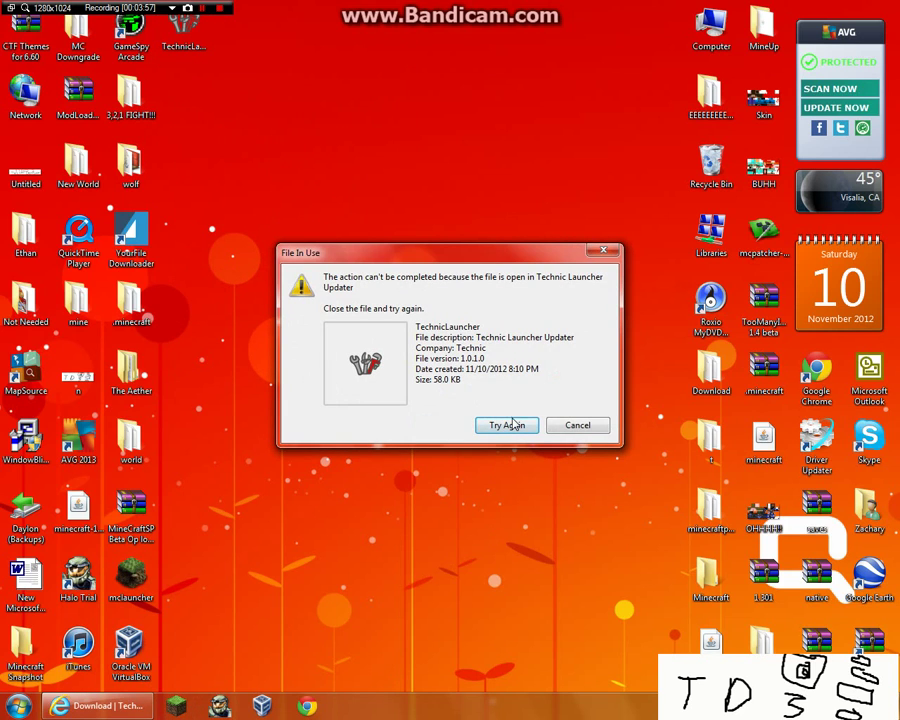
left_click(507, 425)
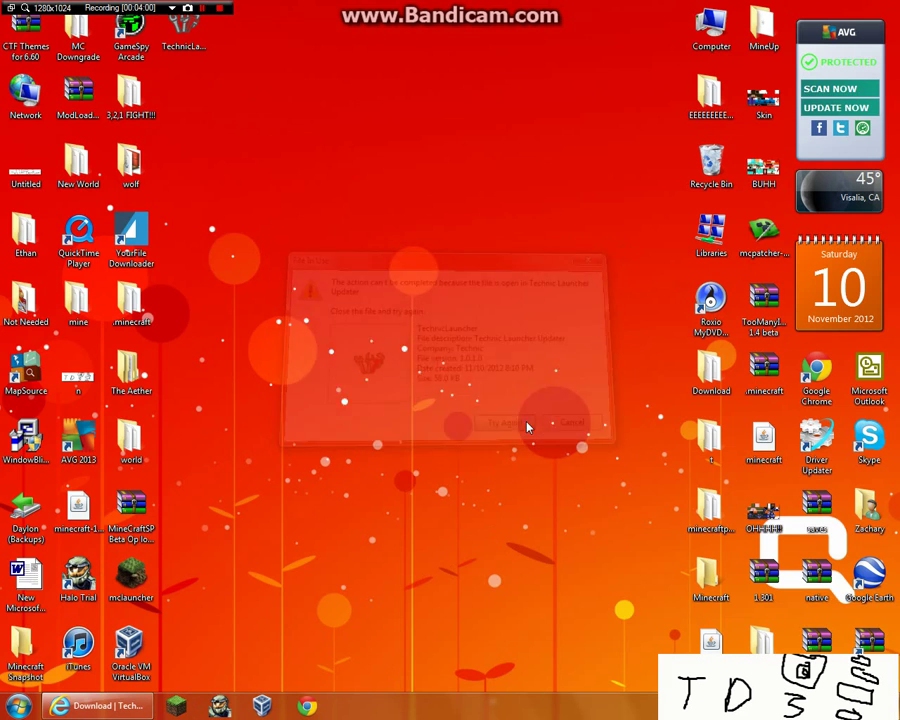
left_click(577, 428)
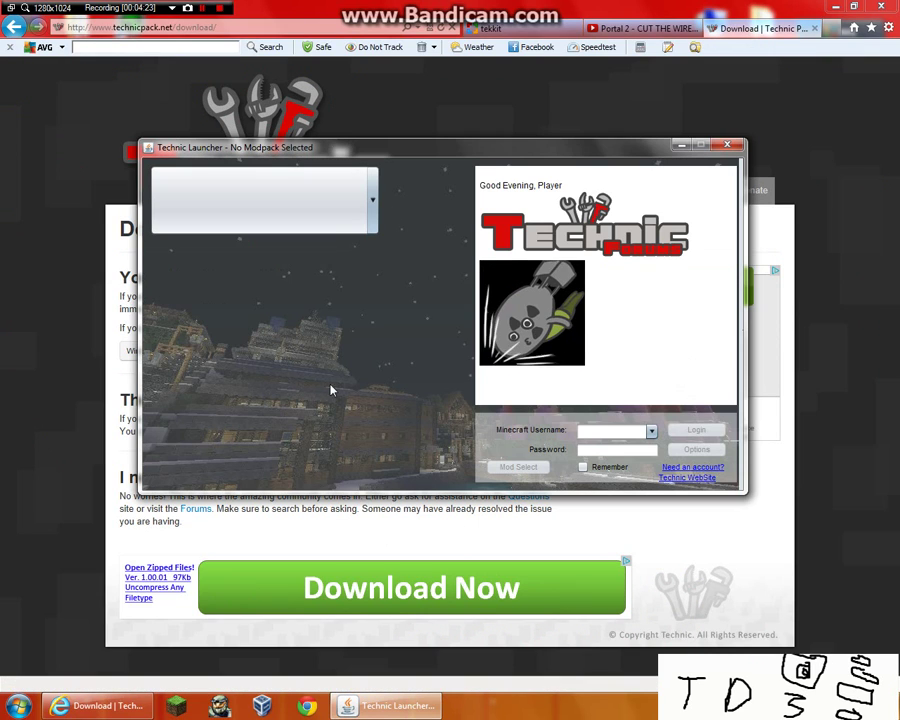
- Choose Tekkit as the mod pack in the Technic Launcher
left_click(337, 220)
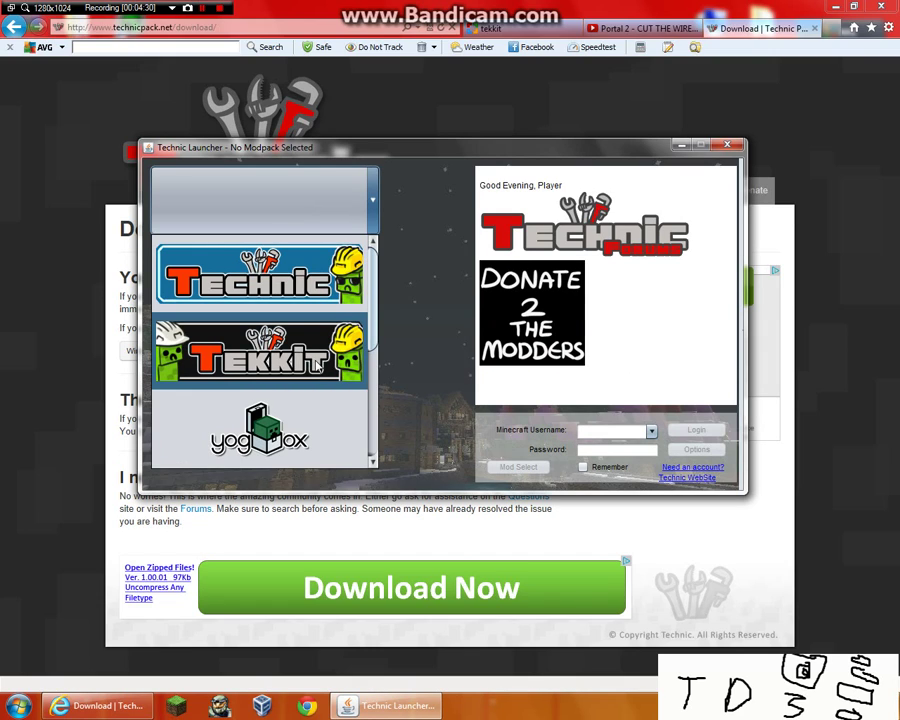
left_click(384, 199)
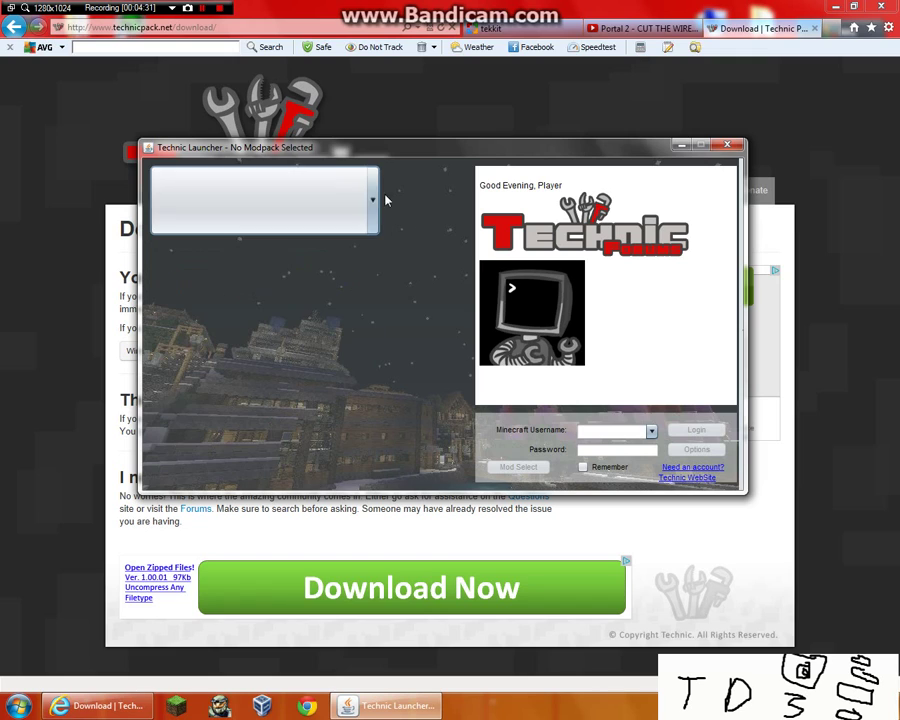
left_click(321, 210)
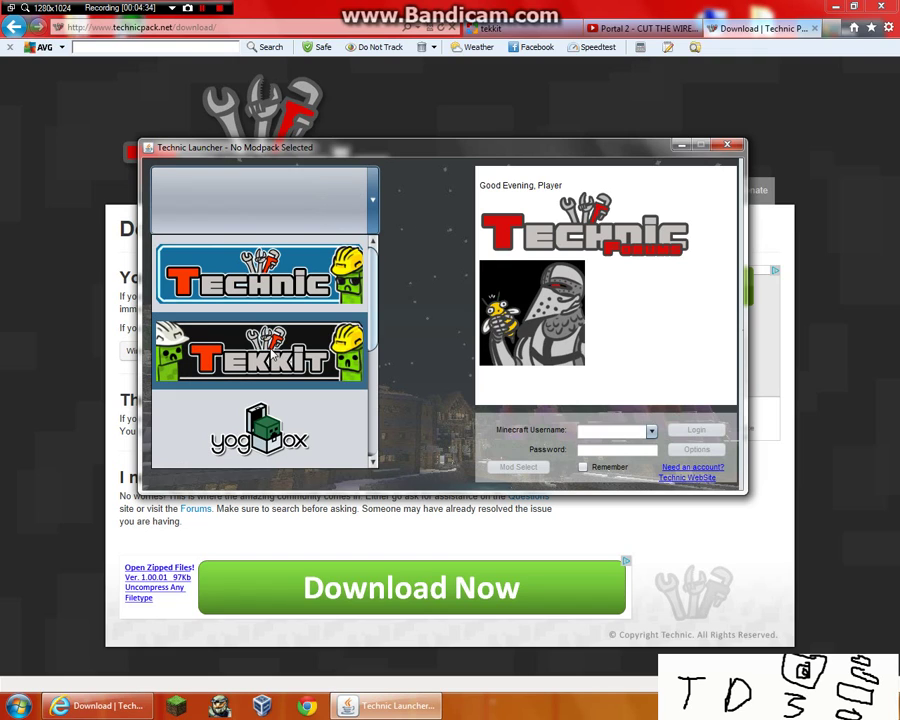
left_click(270, 345)
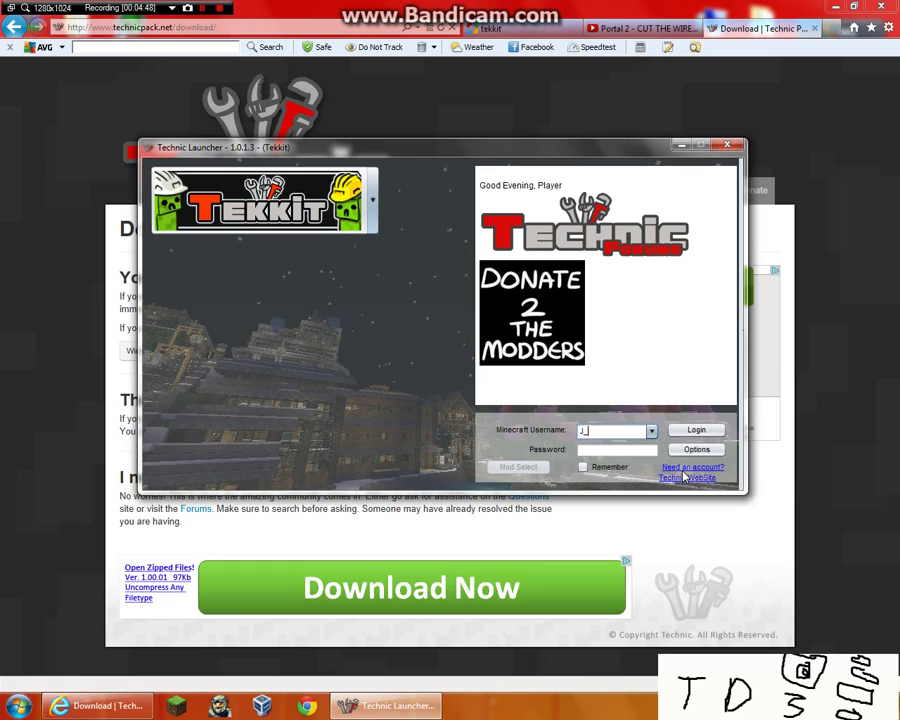
- Enter the Minecraft username and account password in the Technic Launcher and log in to start the Tekkit download
type("M")
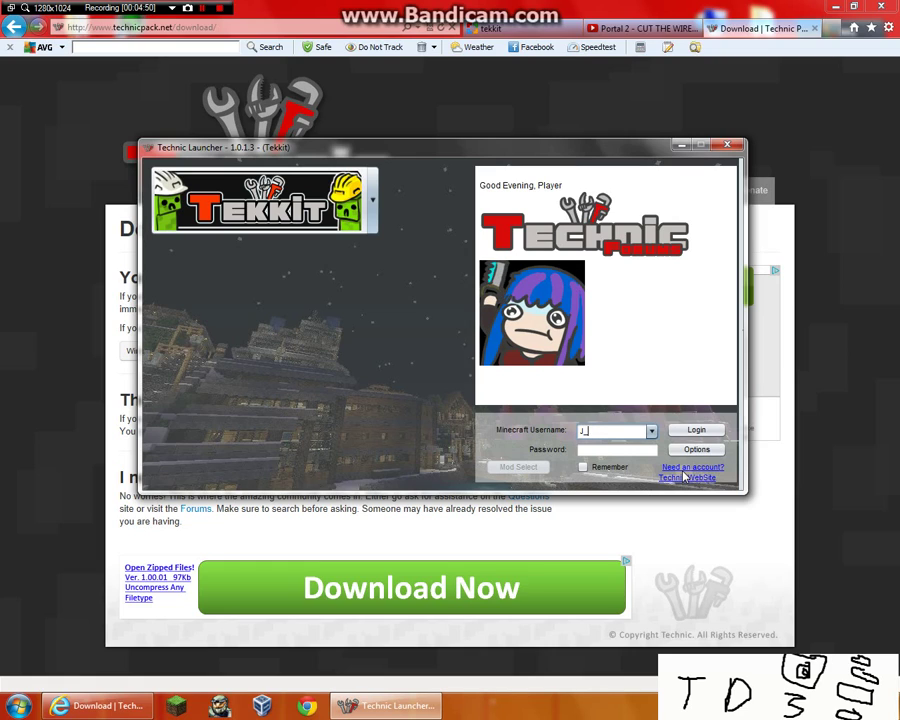
type("arr")
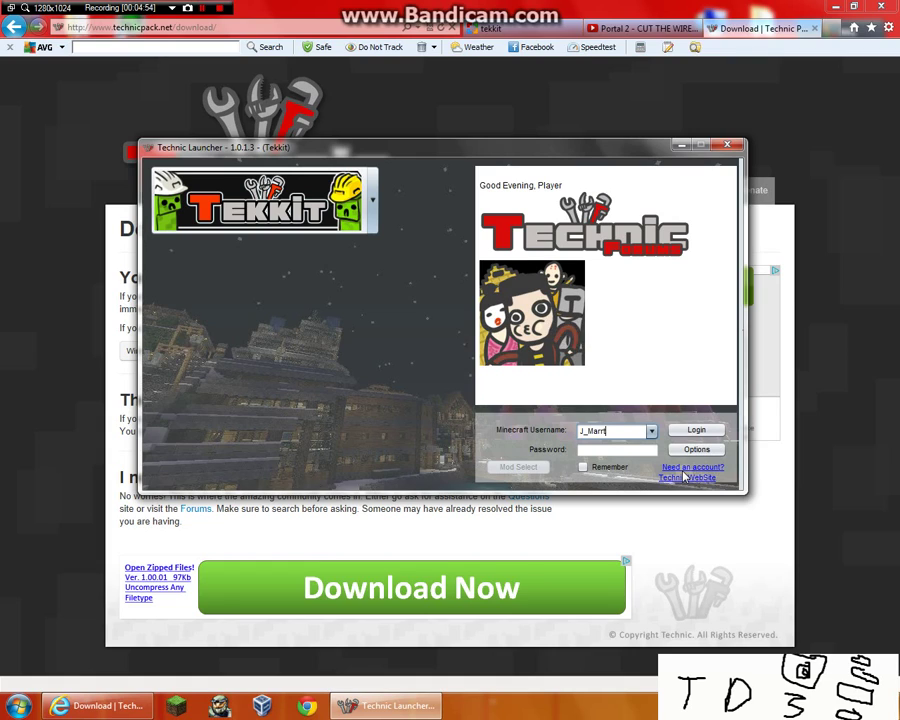
type("t10")
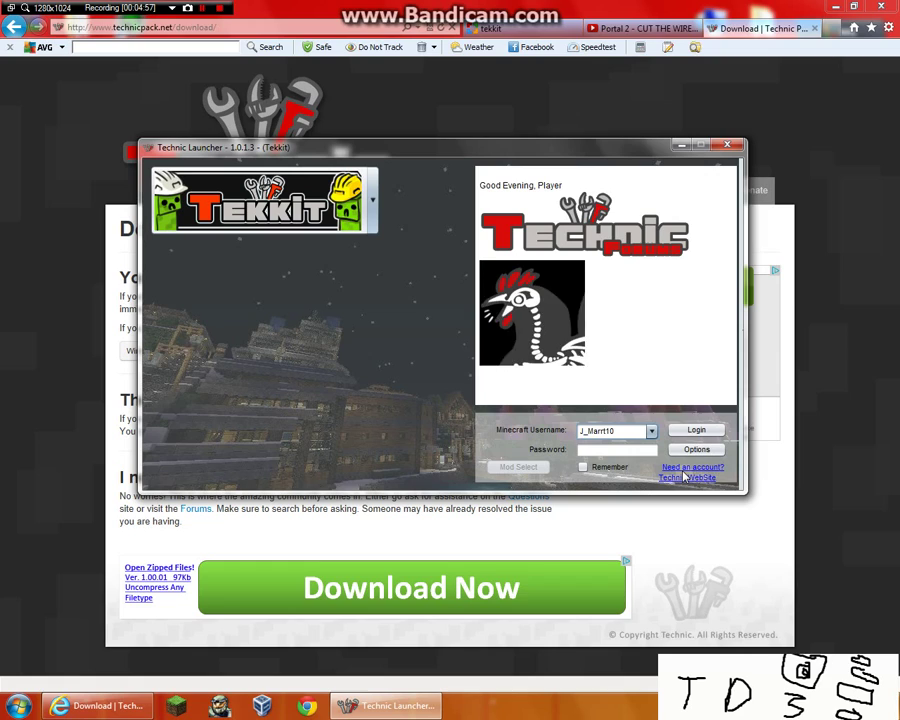
key("Tab")
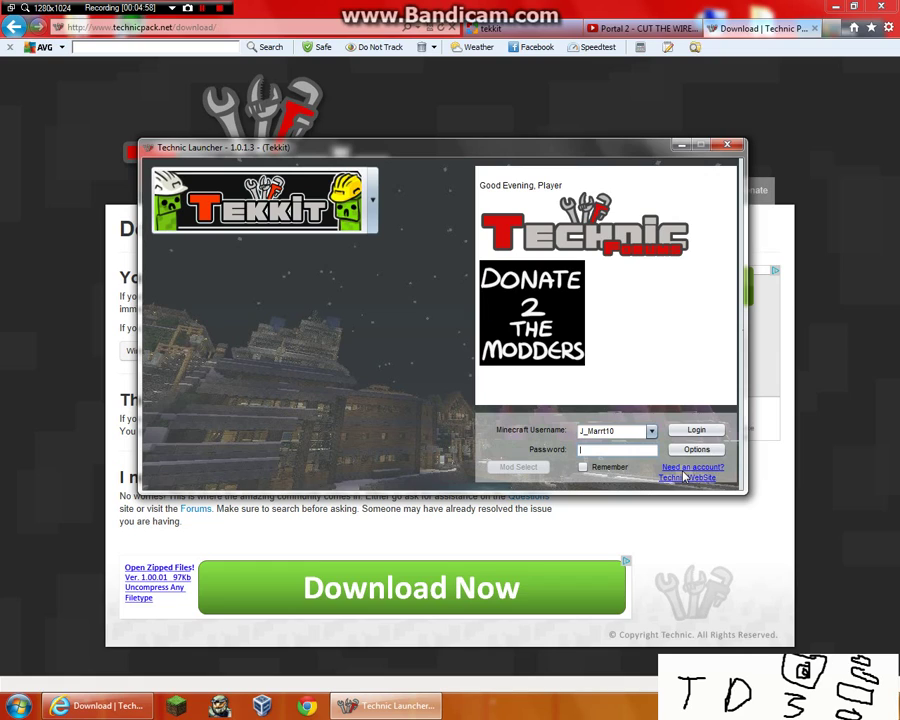
type("*******")
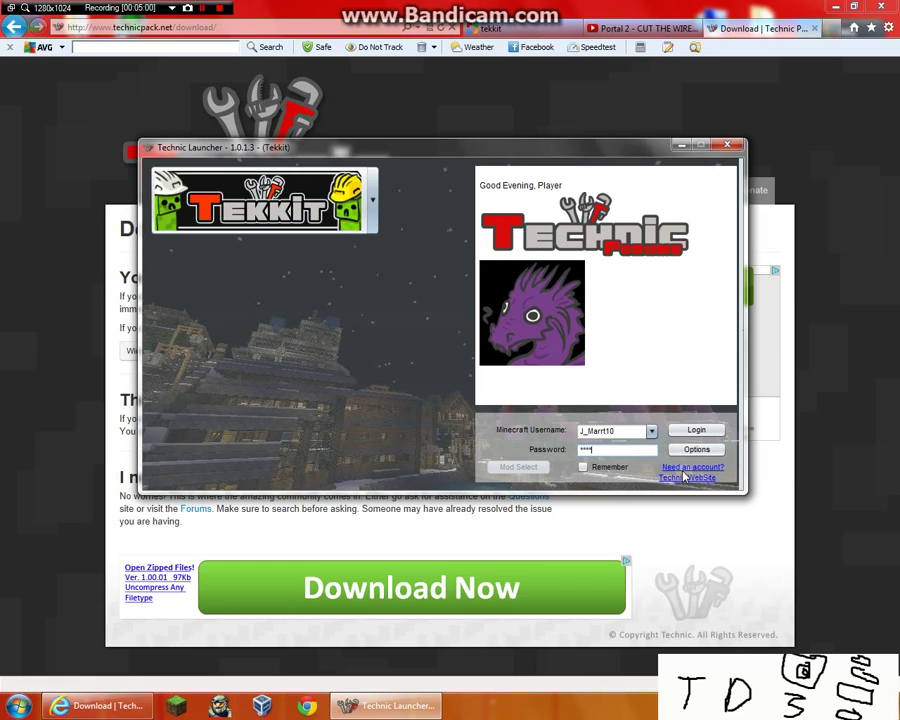
key("Return")
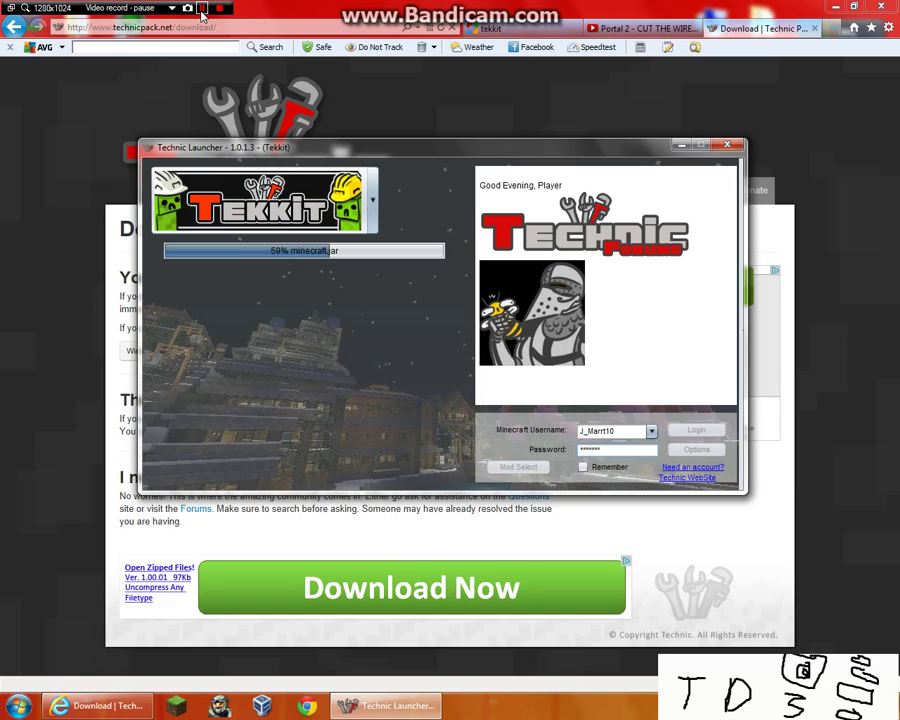
left_click(202, 12)
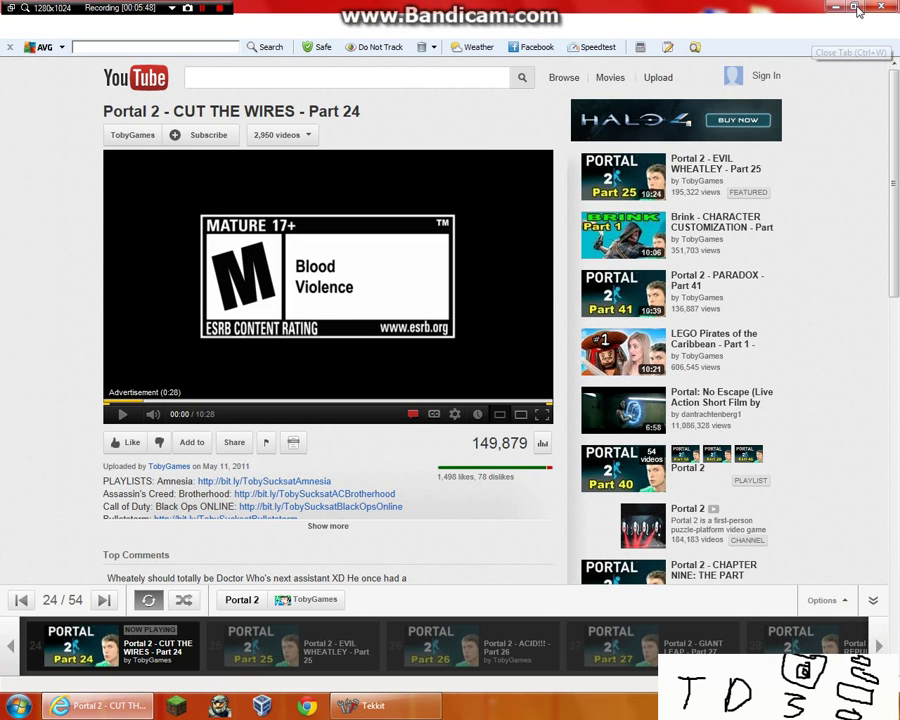
- Minimize the browser window to reveal the loading Tekkit game, and try to close the game window
left_click(833, 9)
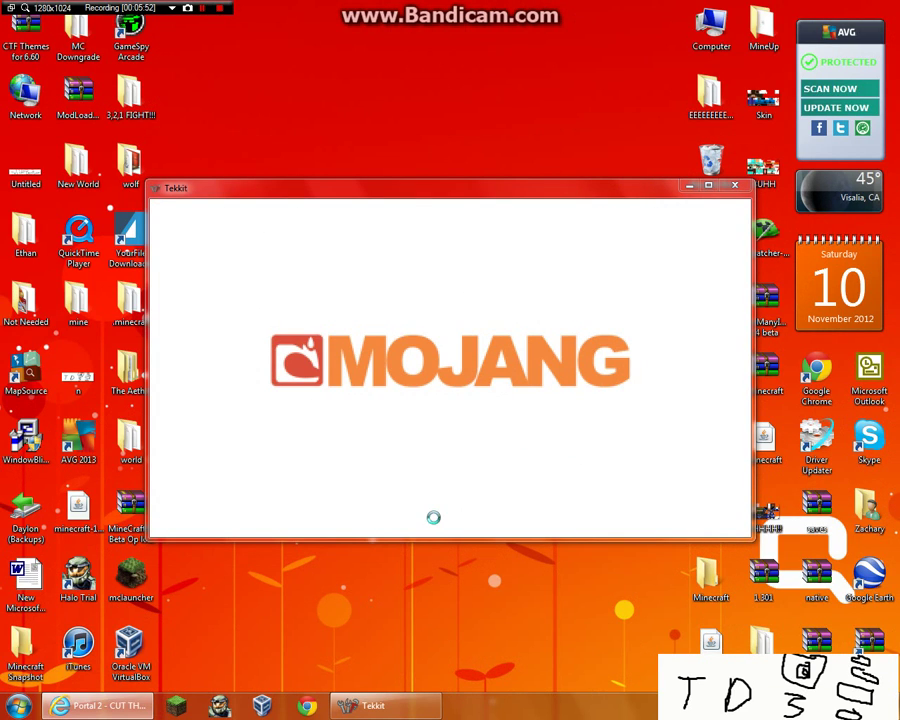
left_click(100, 705)
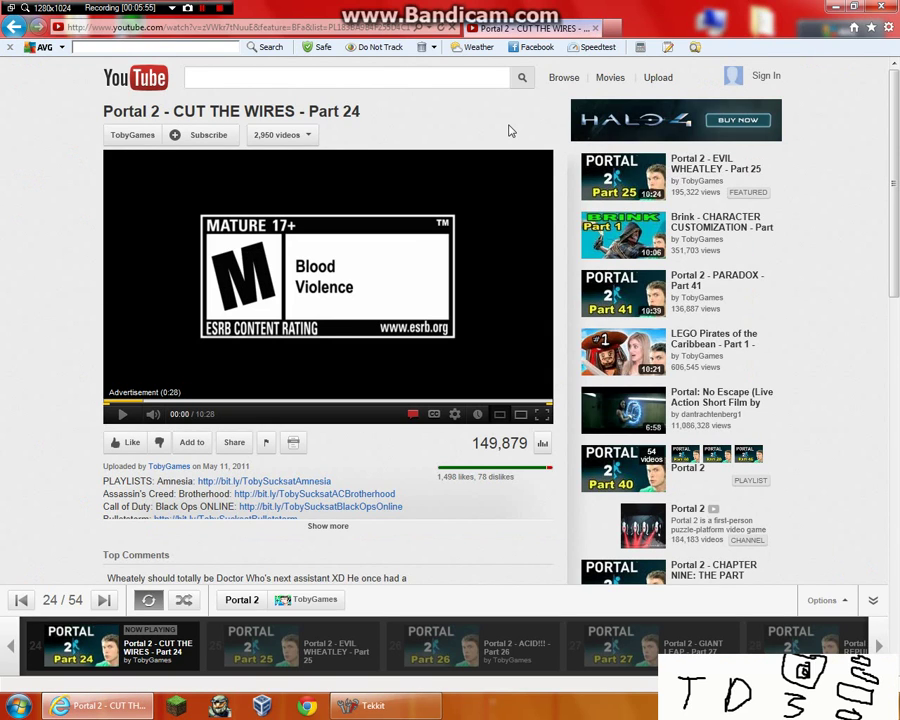
left_click(834, 7)
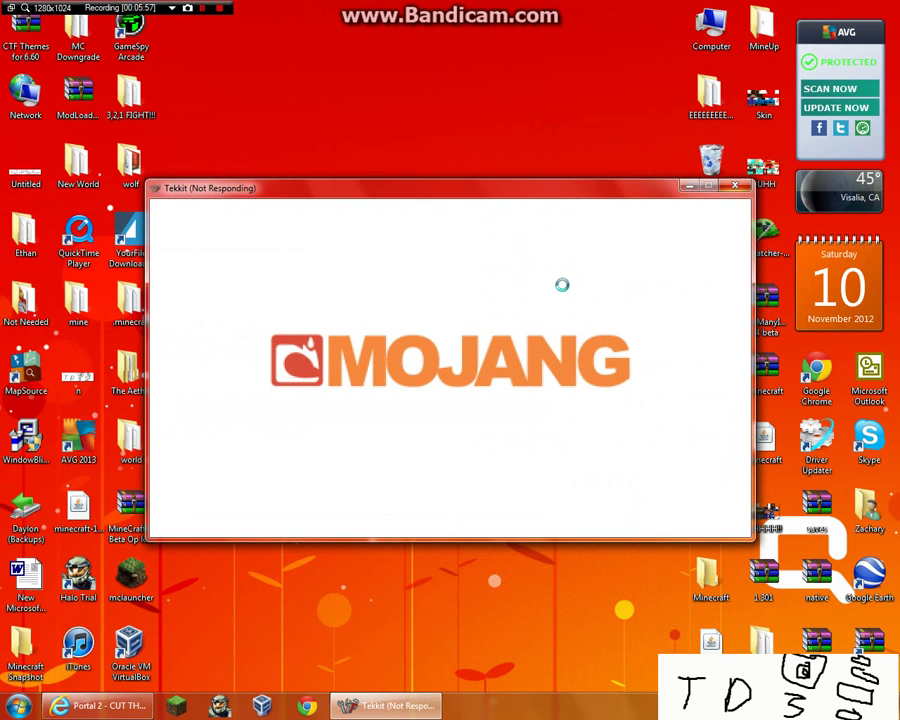
left_click(736, 188)
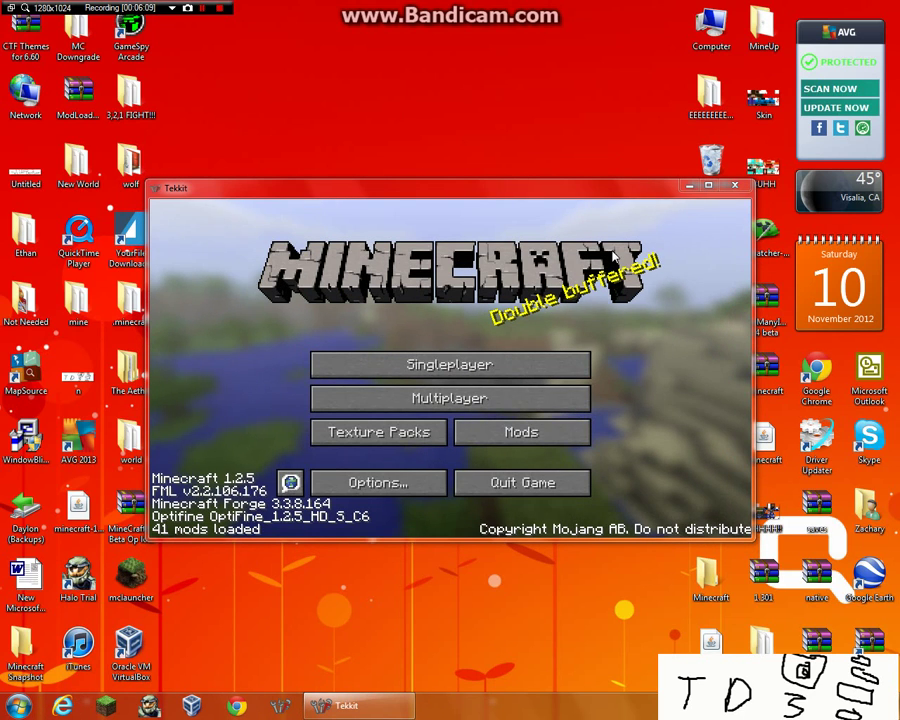
- Switch the Tekkit game to full screen and back to windowed mode
key("F11")
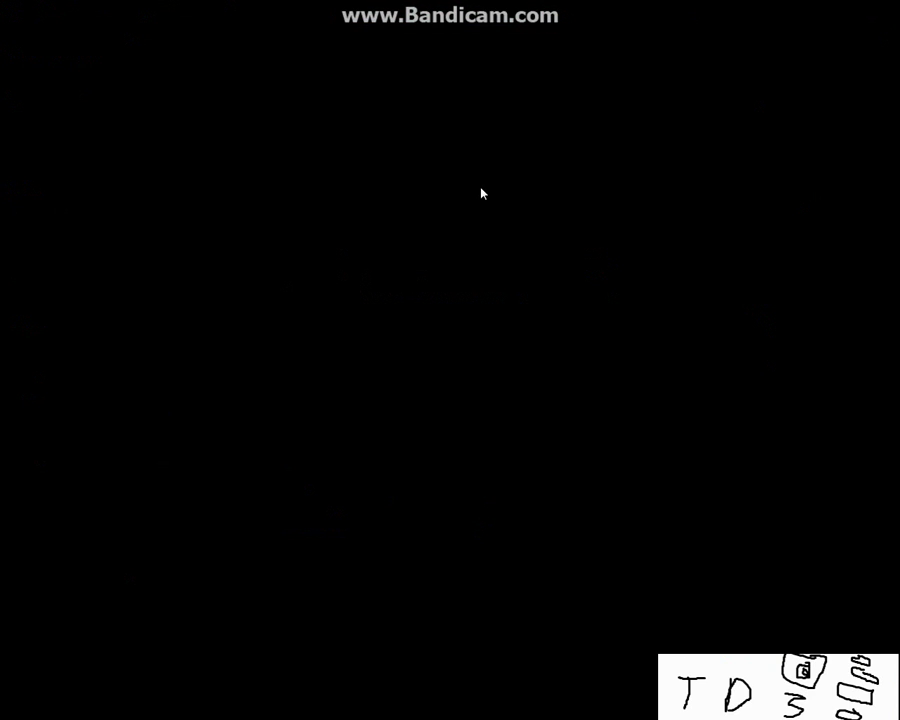
key("F11")
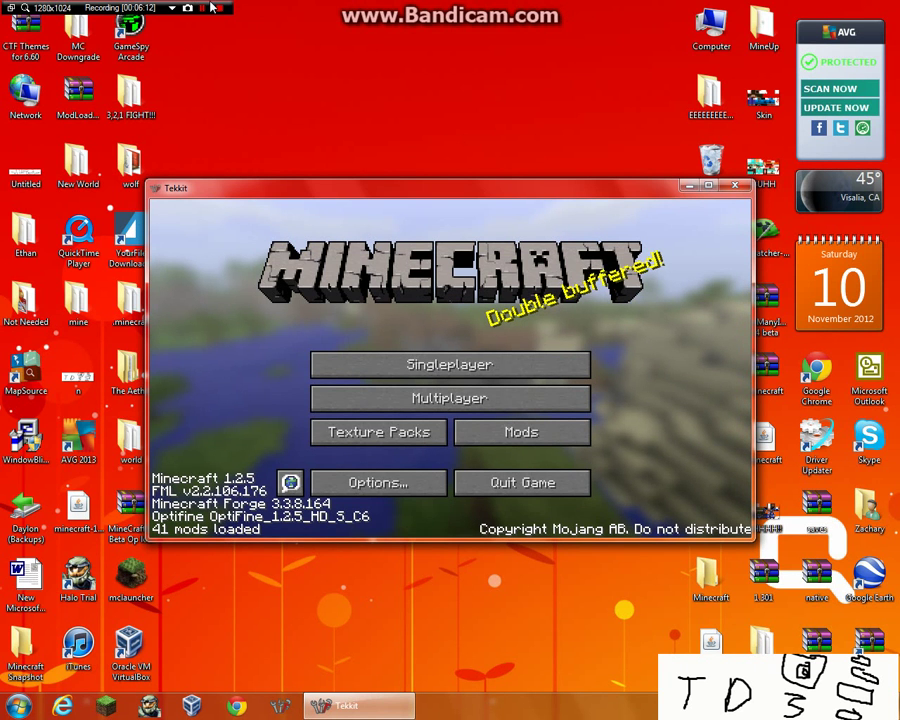